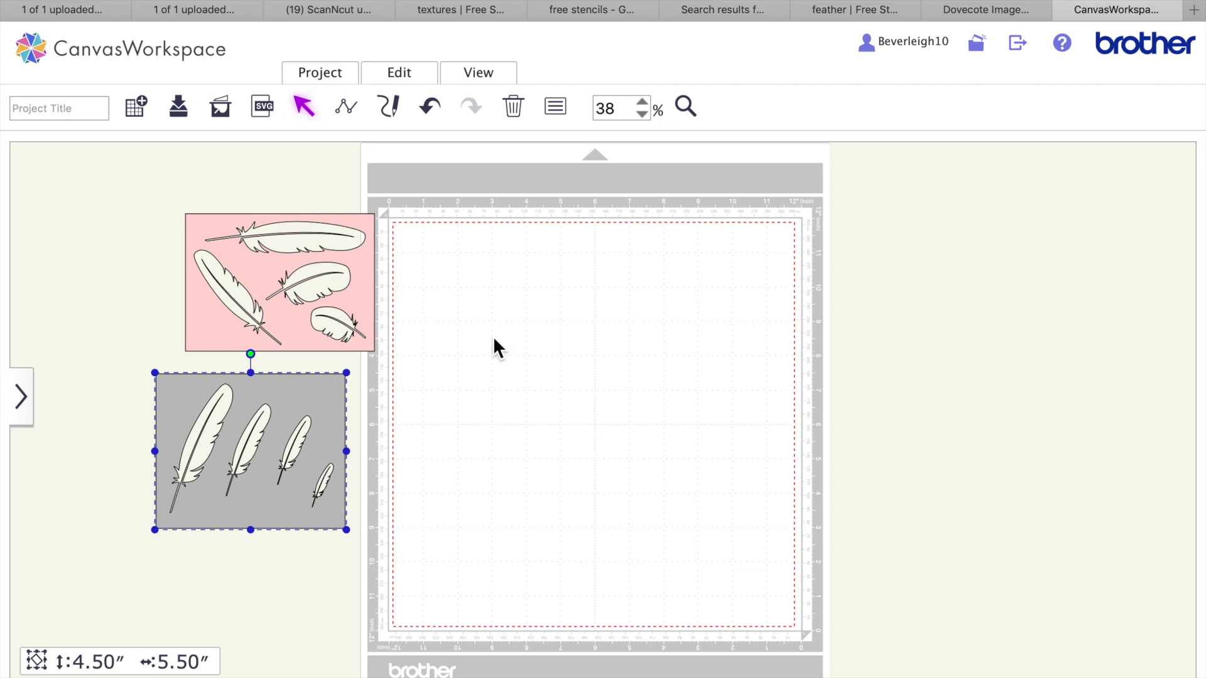
# - Switch to the Pixabay dovecote results and open the black-and-white drawing of a dovecote with a flying dove
pyautogui.click(975, 9)
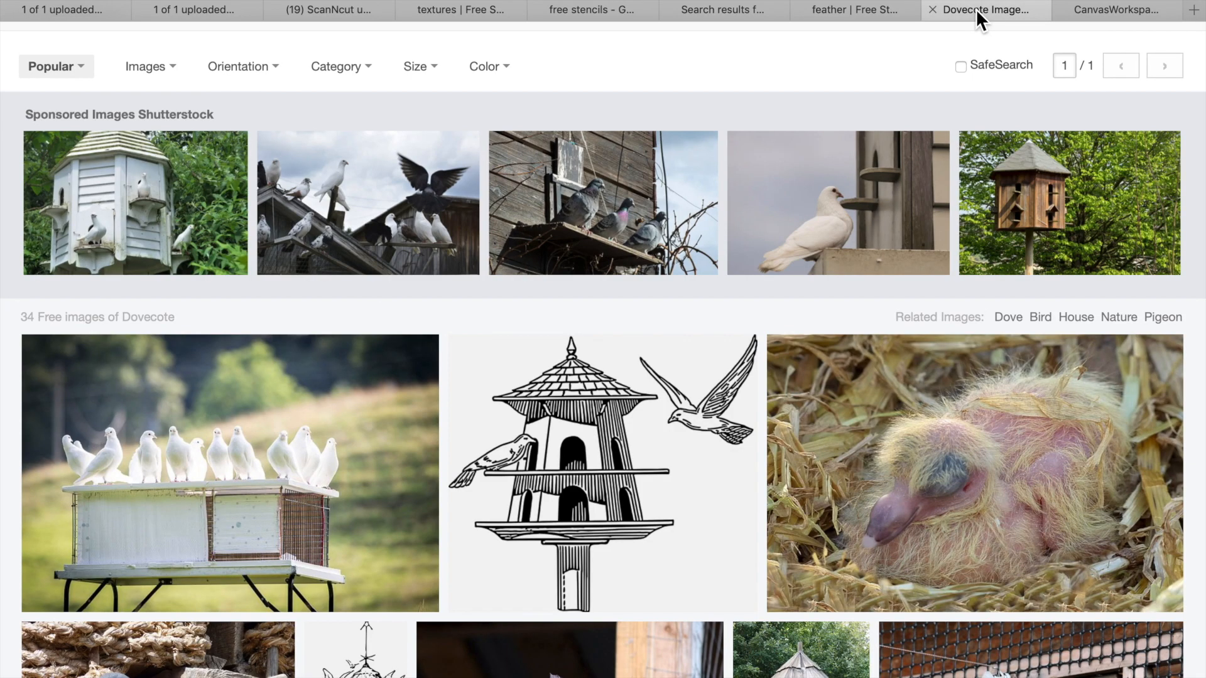
pyautogui.scroll(2, 584, 177)
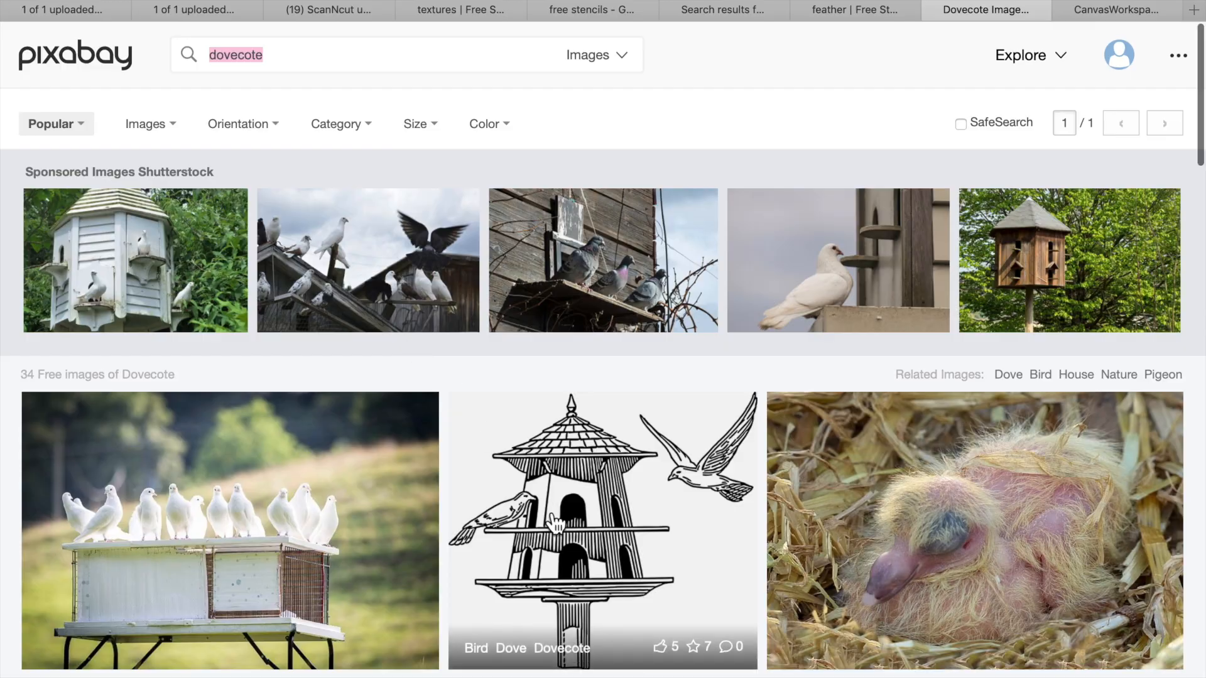
pyautogui.scroll(-5, 553, 518)
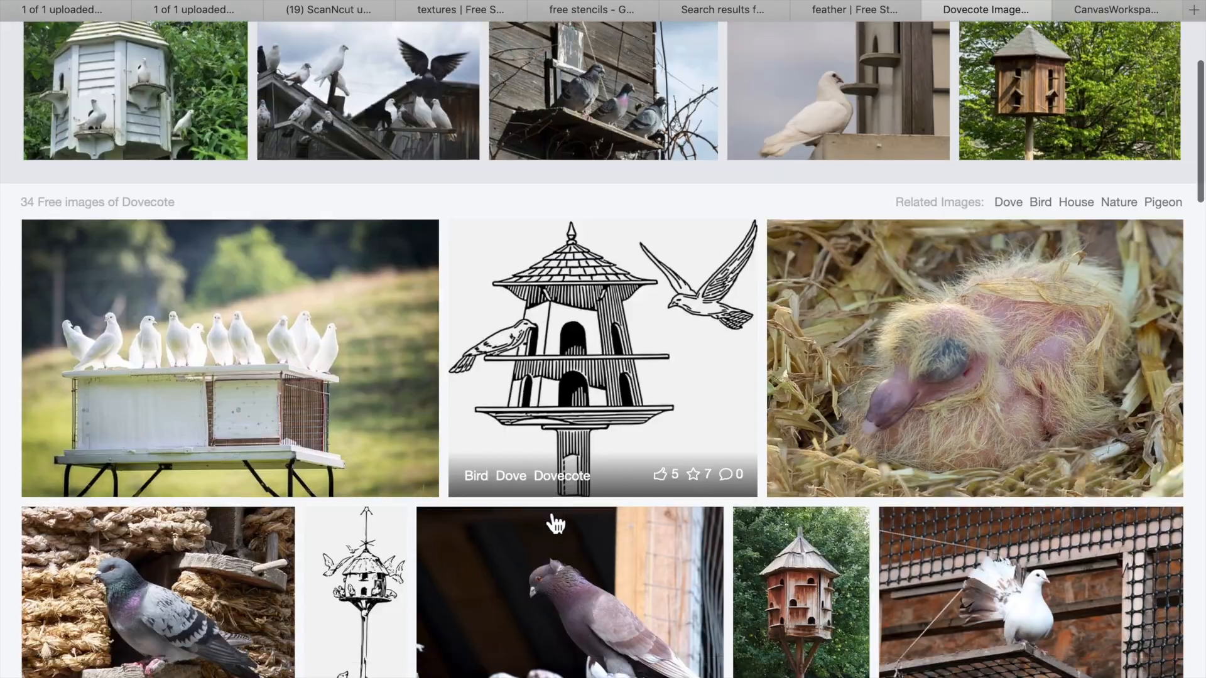
pyautogui.click(617, 353)
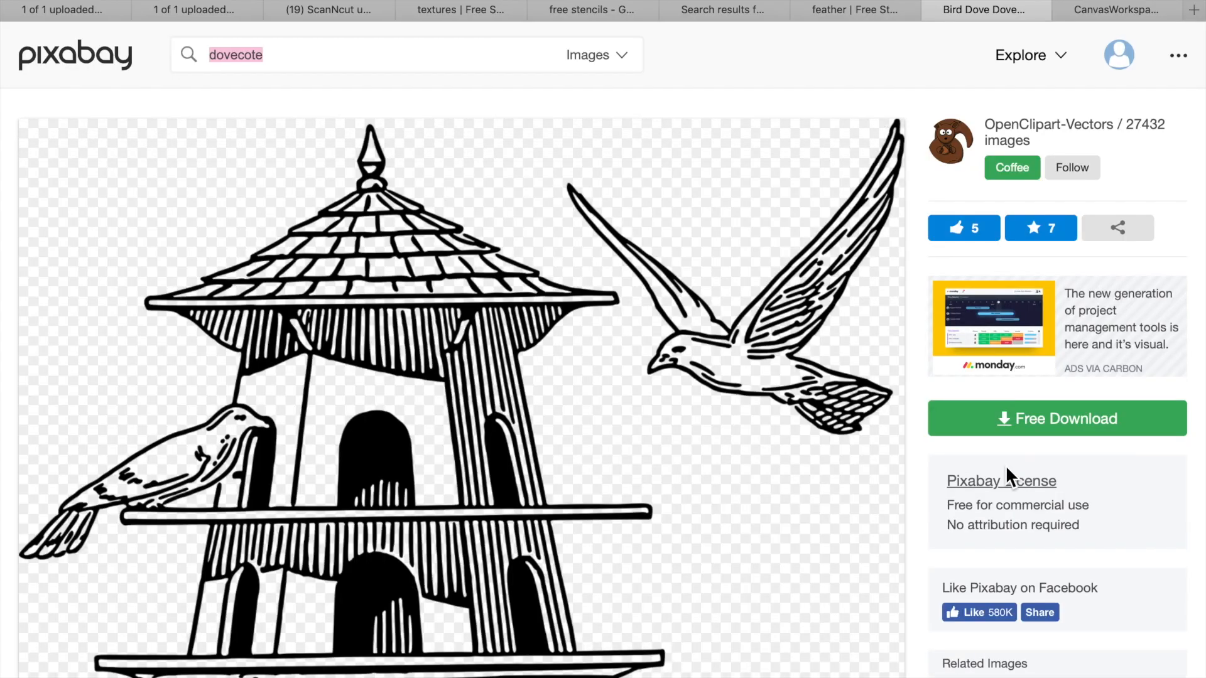
# - Download the dovecote drawing as an SVG vector graphic
pyautogui.scroll(-2, 1005, 465)
pyautogui.click(1007, 376)
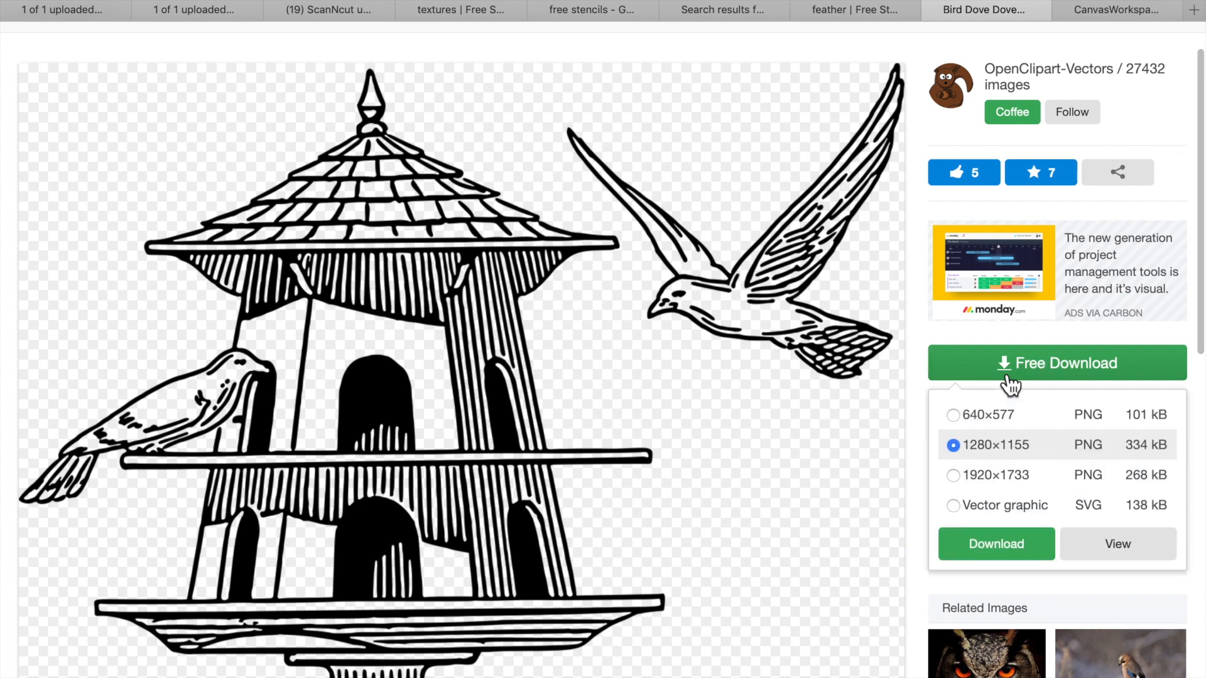
pyautogui.click(1062, 520)
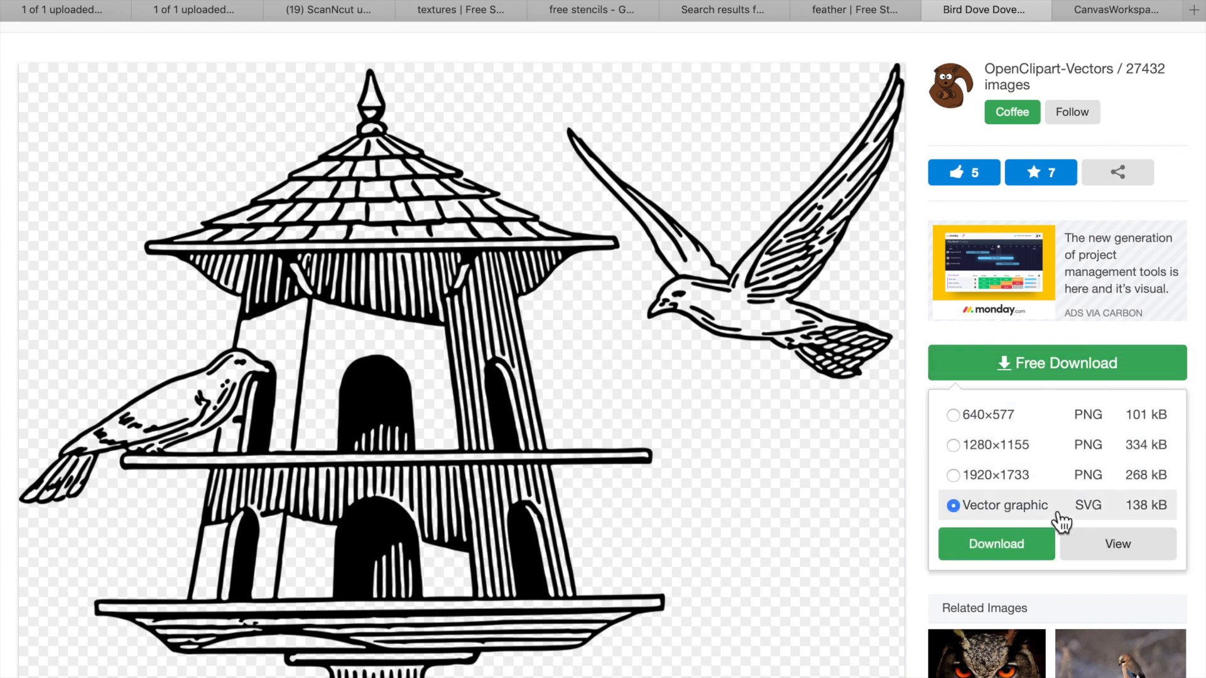
pyautogui.click(1022, 548)
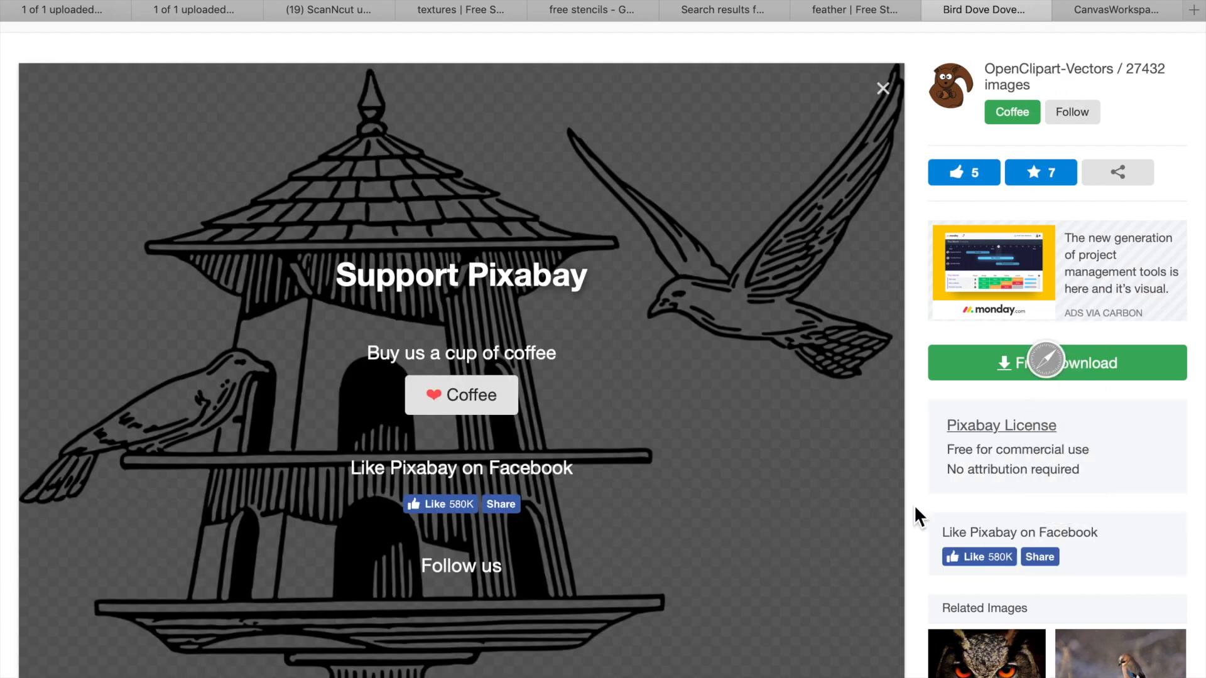
# - Return to CanvasWorkspace and import bird-2027275.svg from the Downloads folder onto the mat
pyautogui.click(1139, 7)
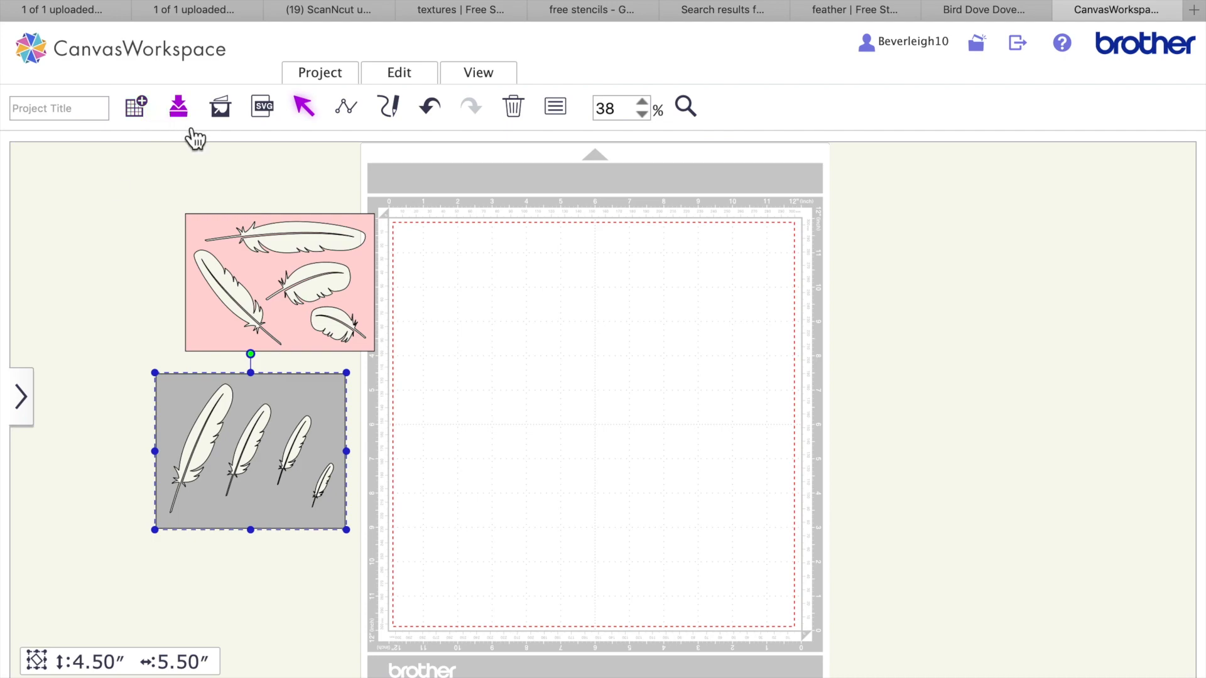
pyautogui.click(272, 116)
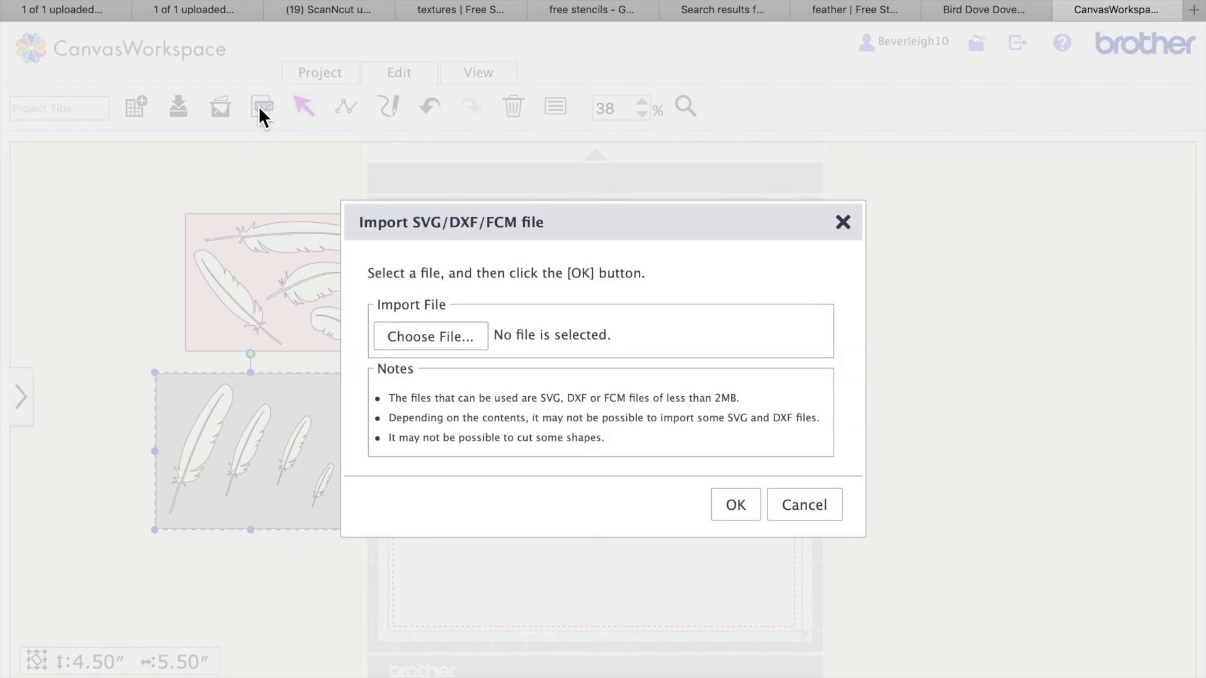
pyautogui.click(808, 519)
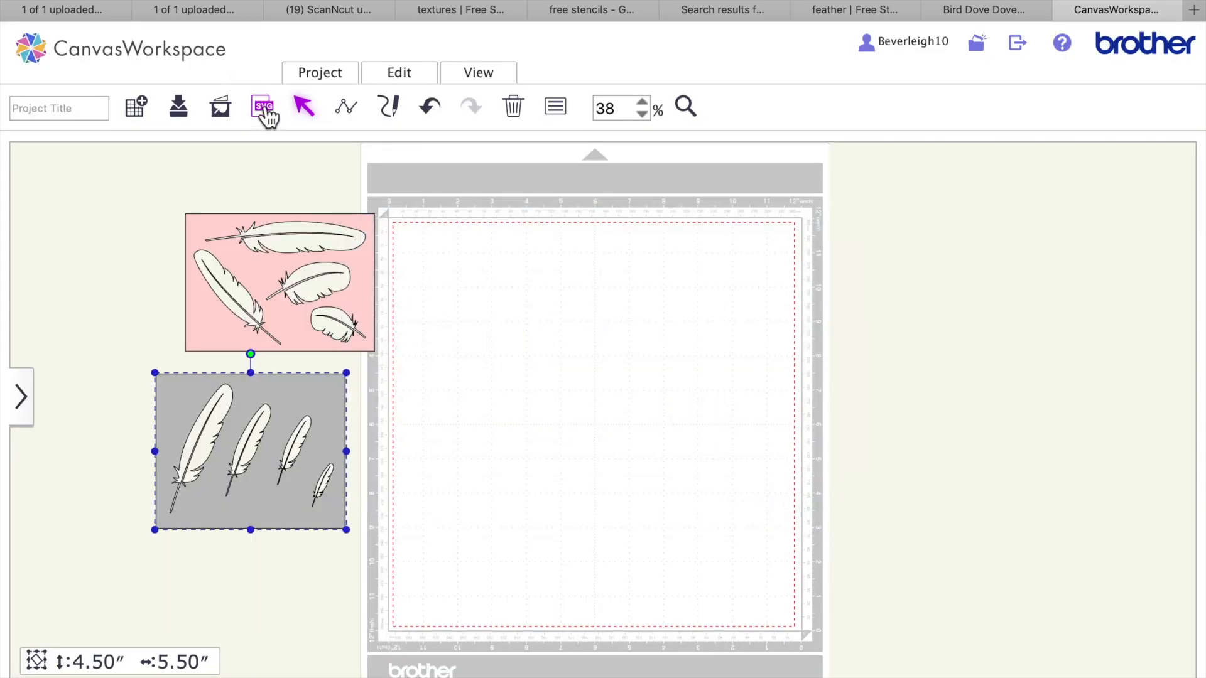
pyautogui.click(267, 110)
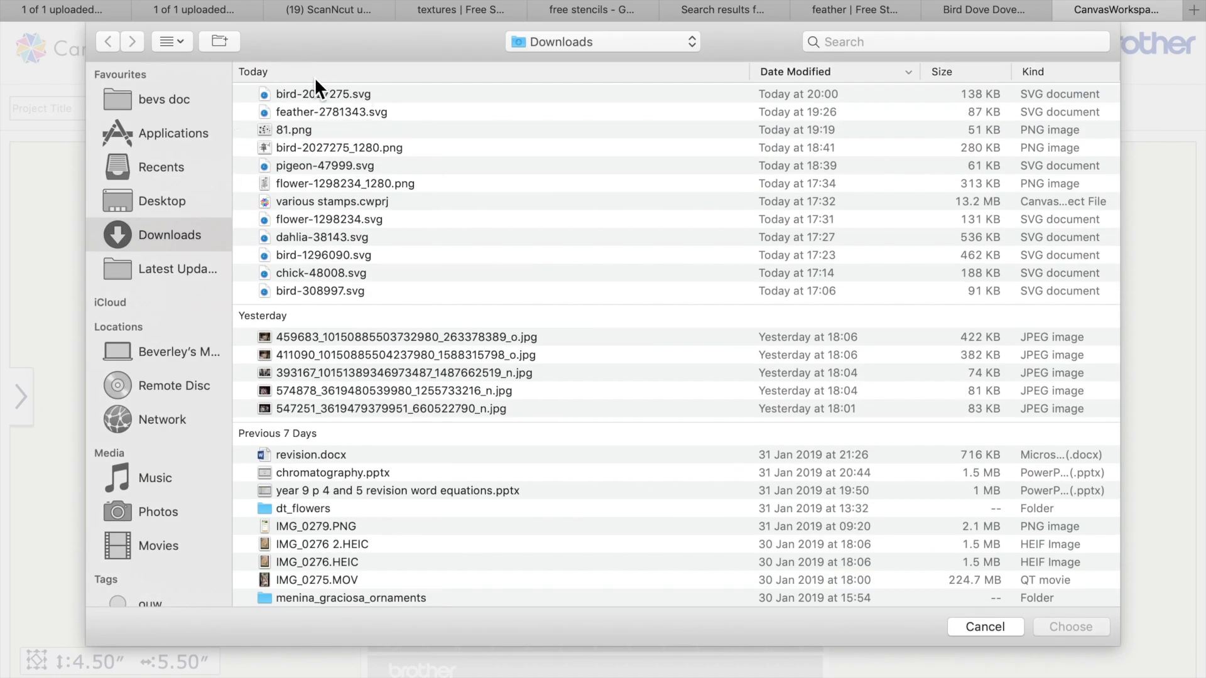
pyautogui.click(317, 95)
pyautogui.press('Return')
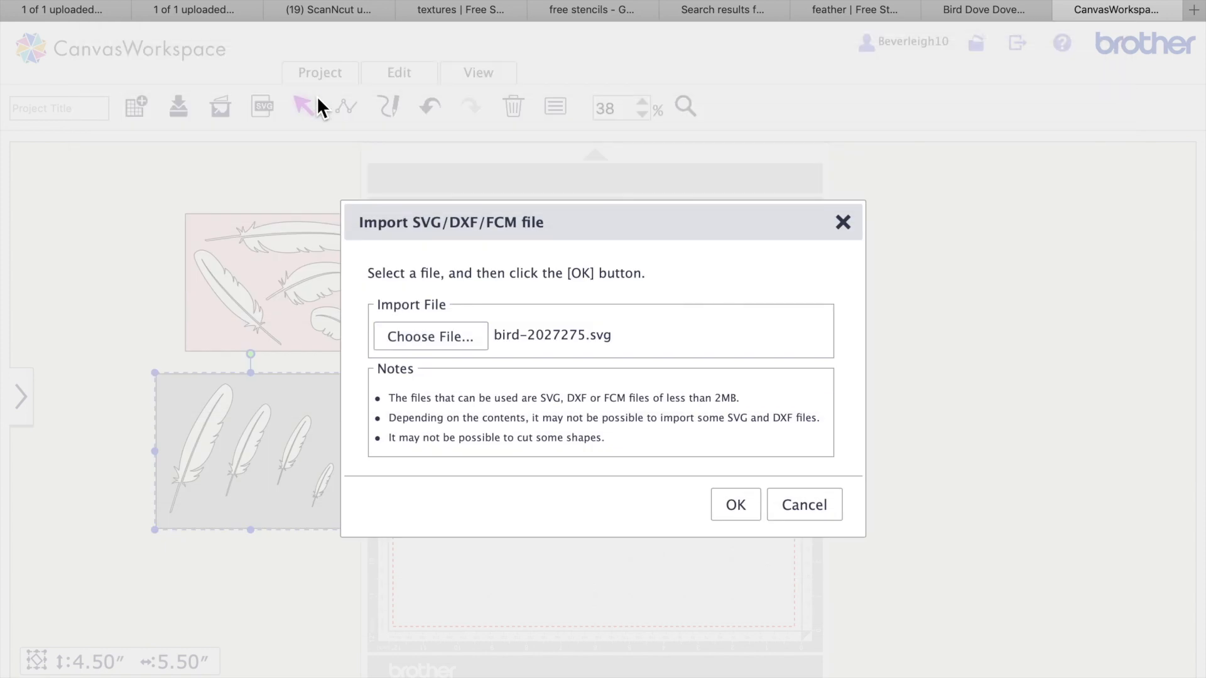
pyautogui.click(735, 502)
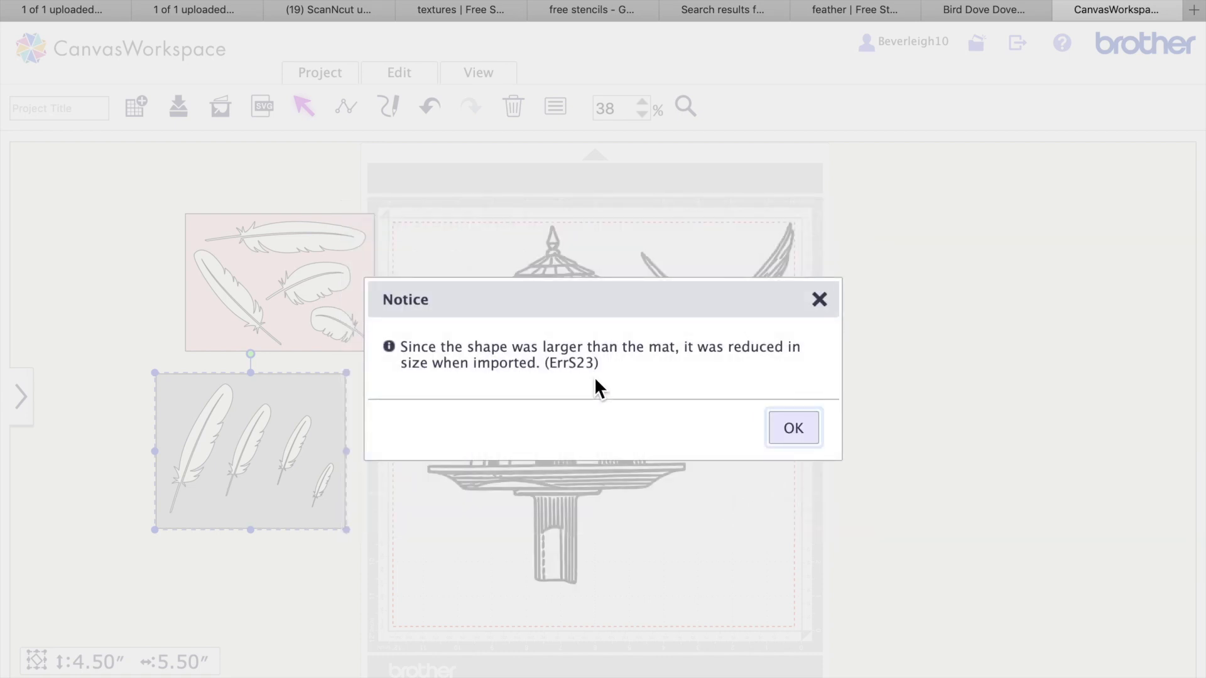
pyautogui.click(794, 430)
# - Resize the imported dovecote drawing to a height of 5 inches with its aspect ratio maintained
pyautogui.click(568, 356)
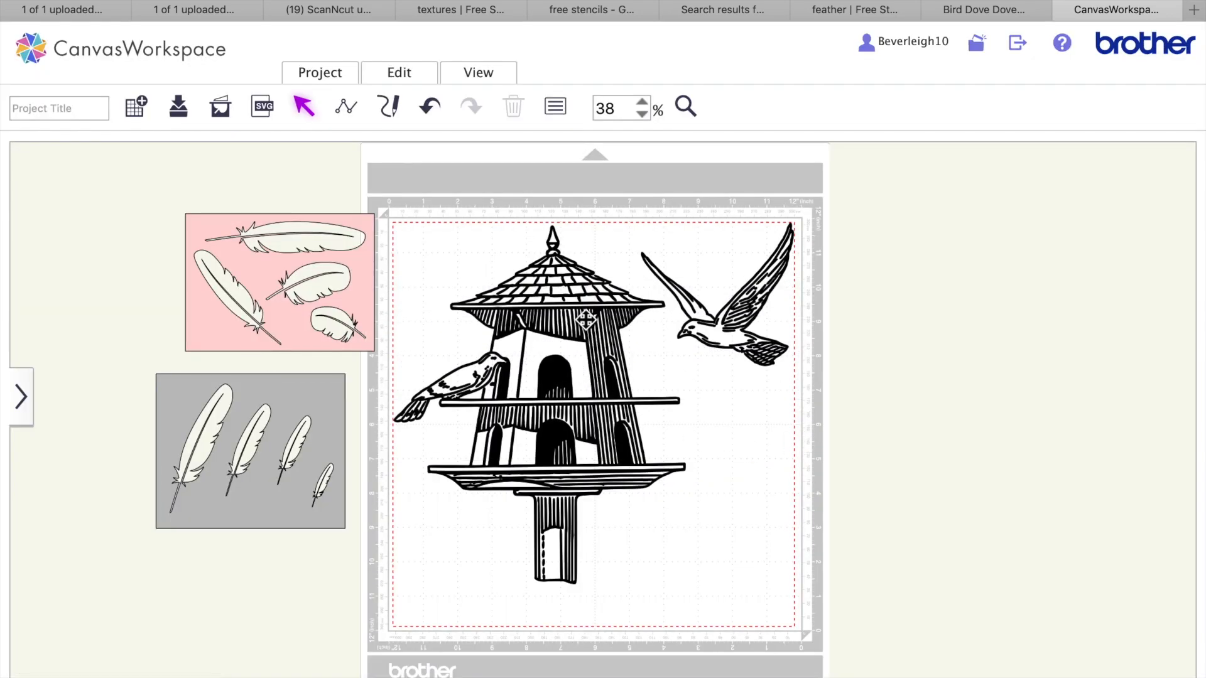
pyautogui.click(404, 233)
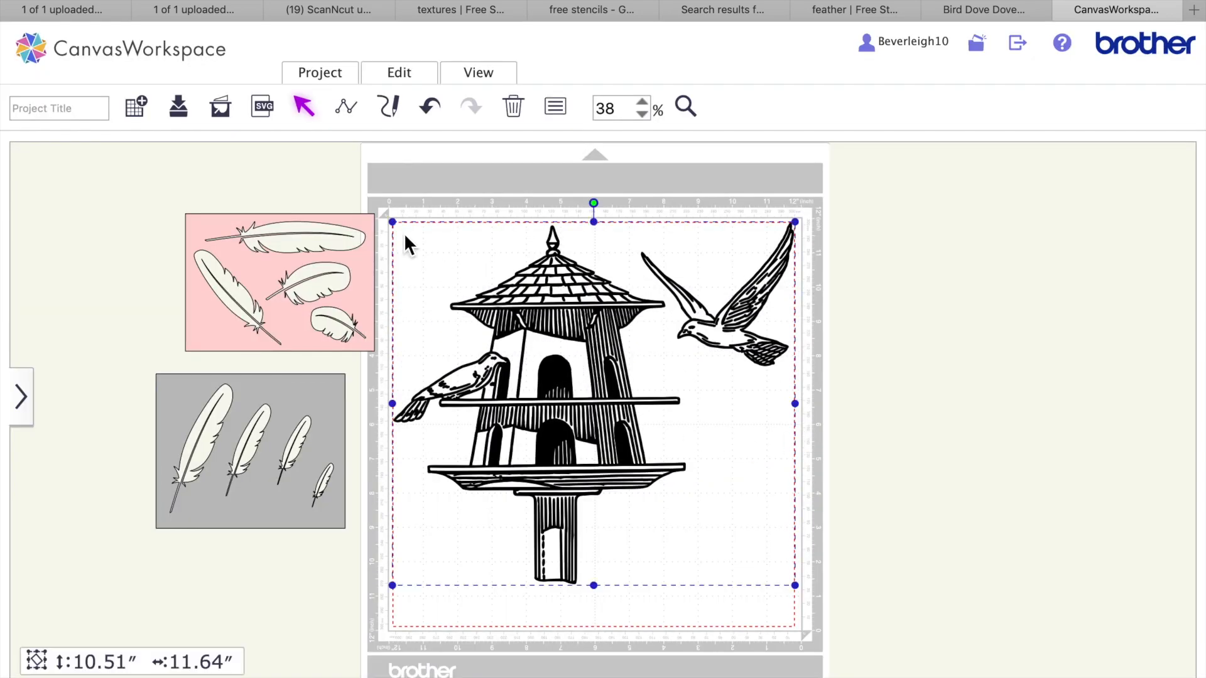
pyautogui.click(550, 117)
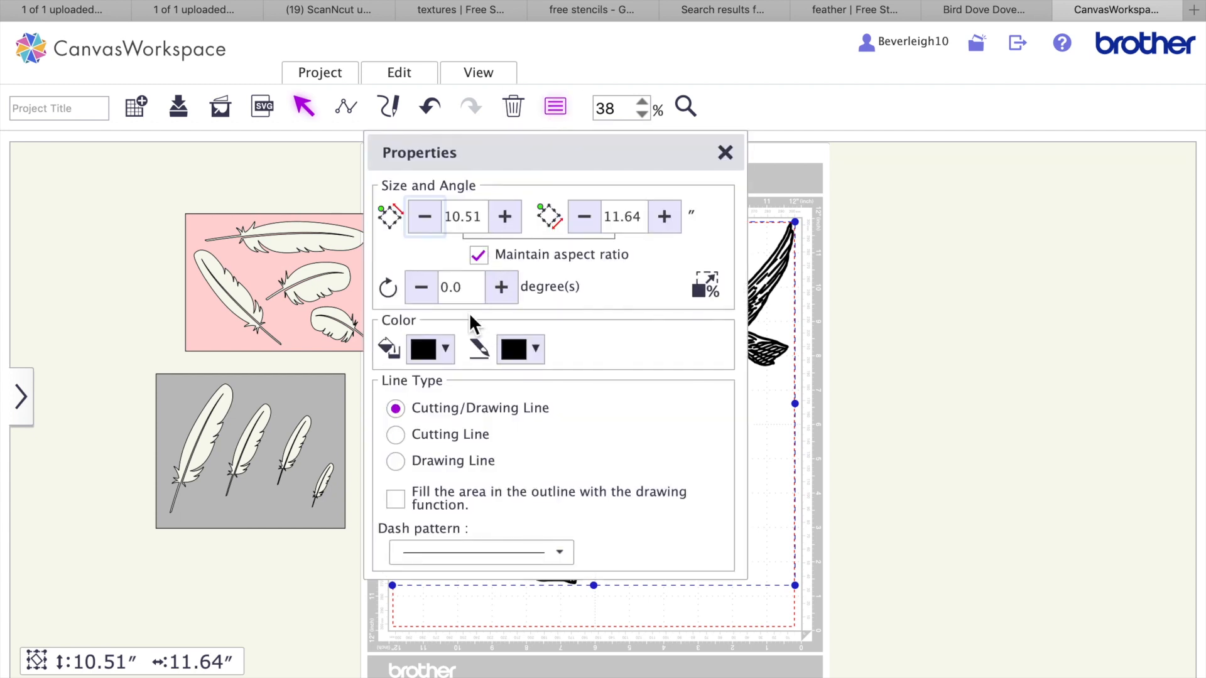
pyautogui.click(486, 217)
pyautogui.press('super+a')
pyautogui.write('5')
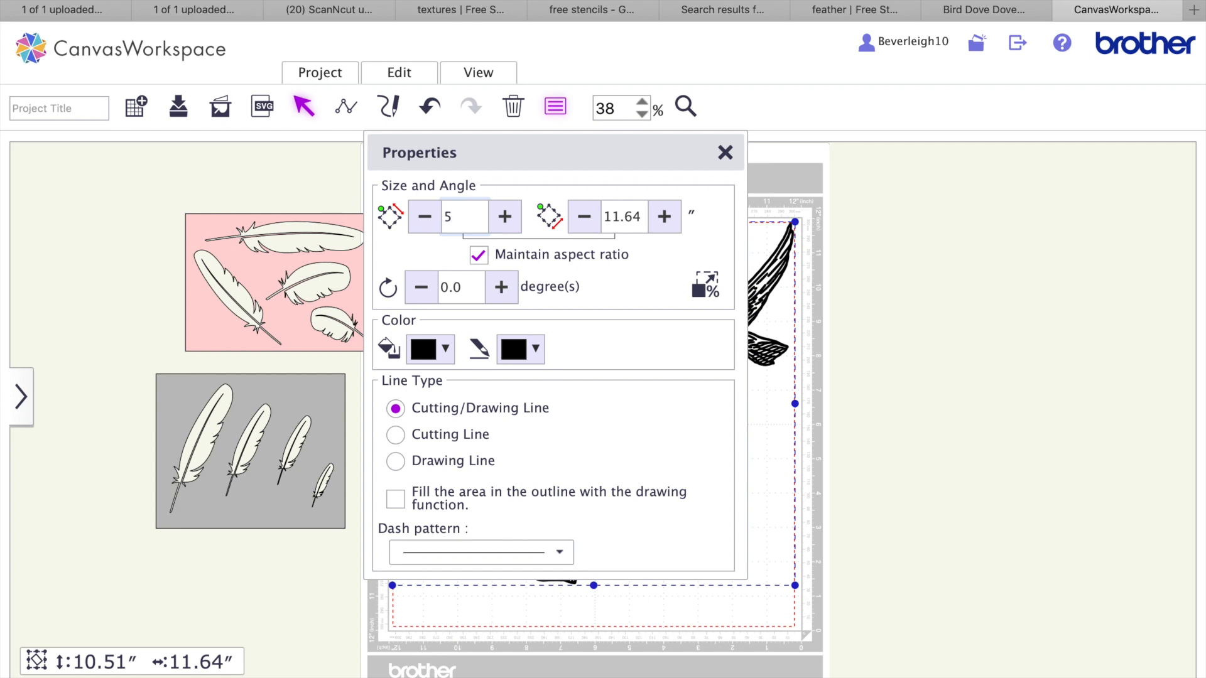
pyautogui.press('Return')
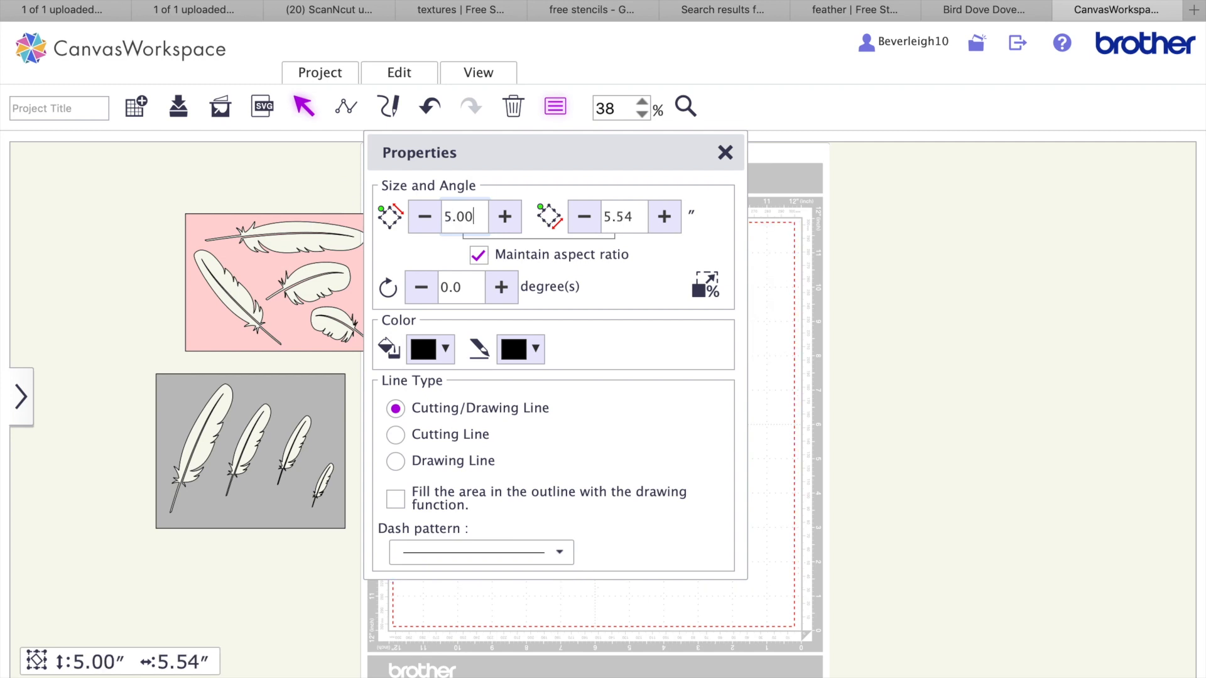
pyautogui.click(770, 409)
pyautogui.click(725, 153)
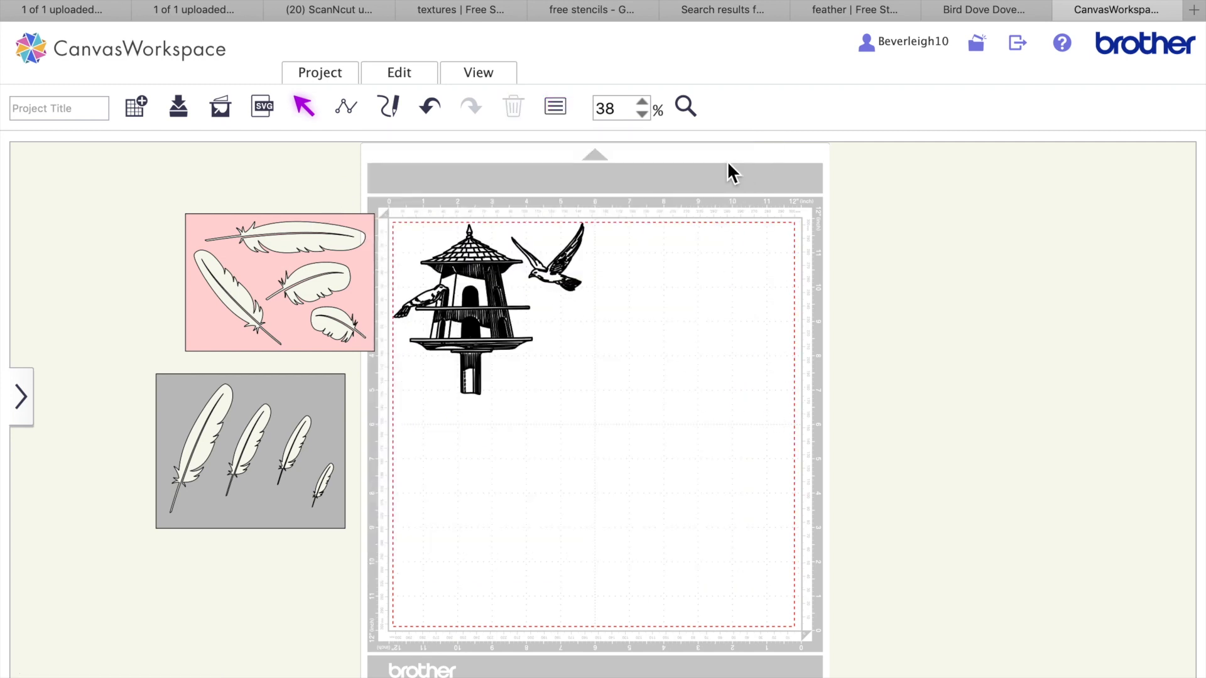
# - Change the dovecote drawing's fill colour to dark brown
pyautogui.click(495, 299)
pyautogui.click(555, 106)
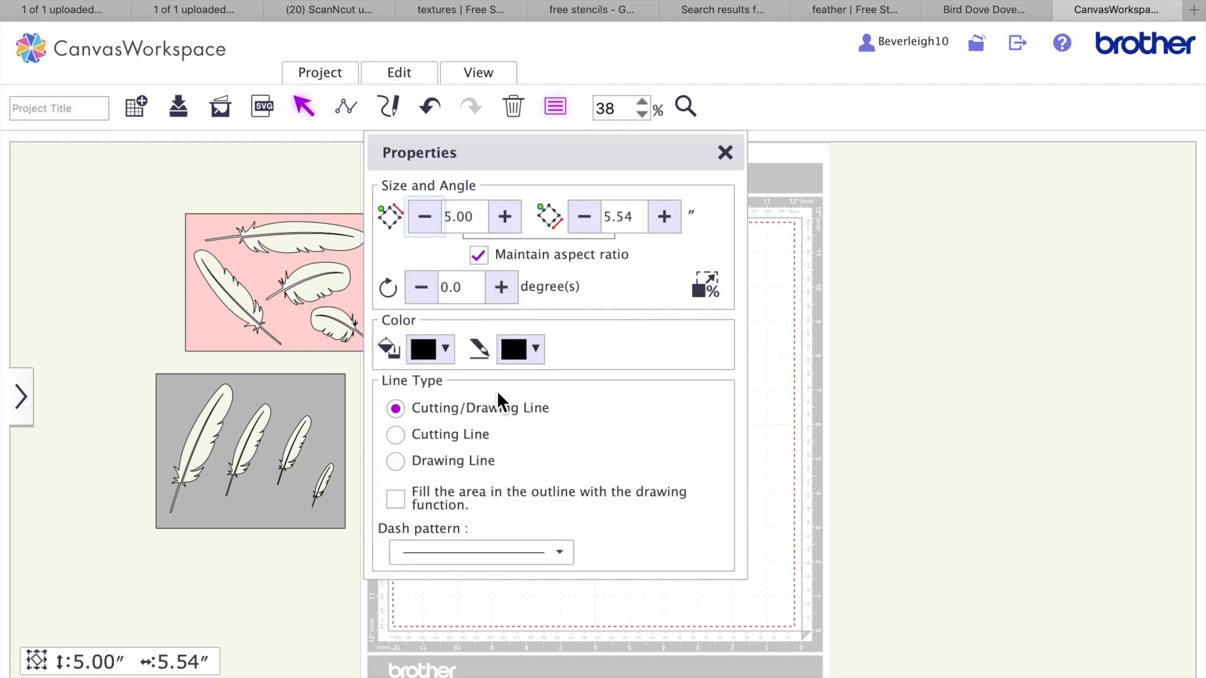
pyautogui.click(446, 349)
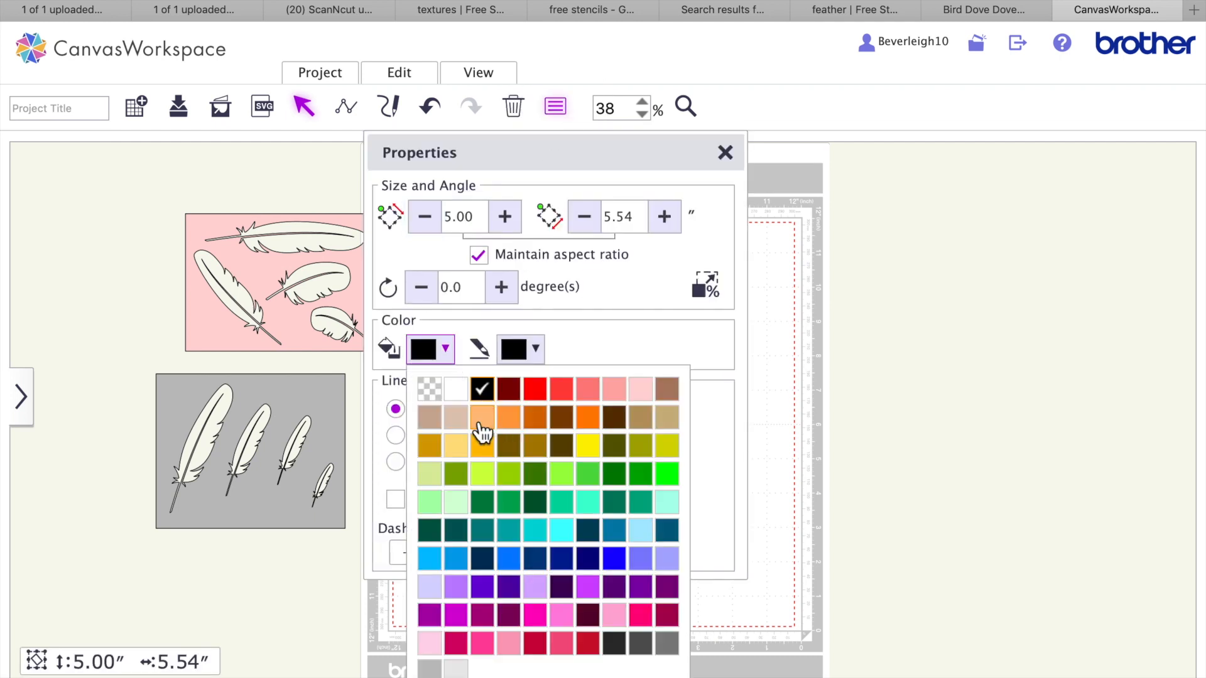
pyautogui.click(563, 446)
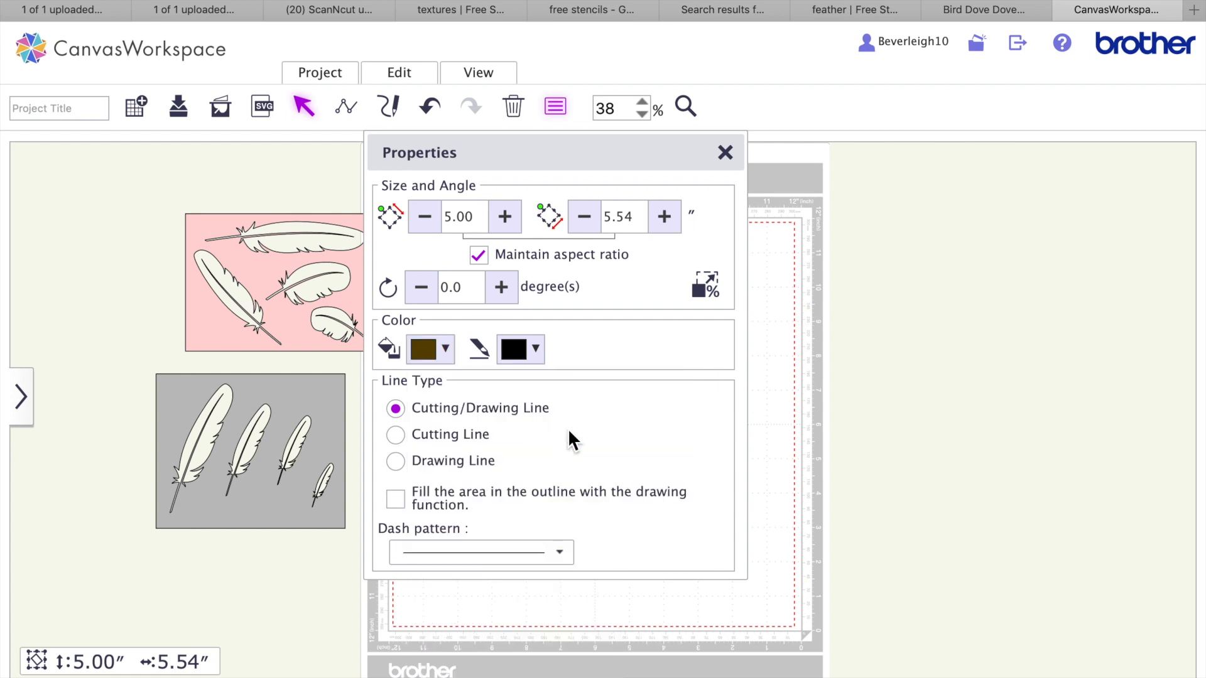
pyautogui.click(727, 153)
# - Make the dovecote drawing's outline colour transparent
pyautogui.click(556, 107)
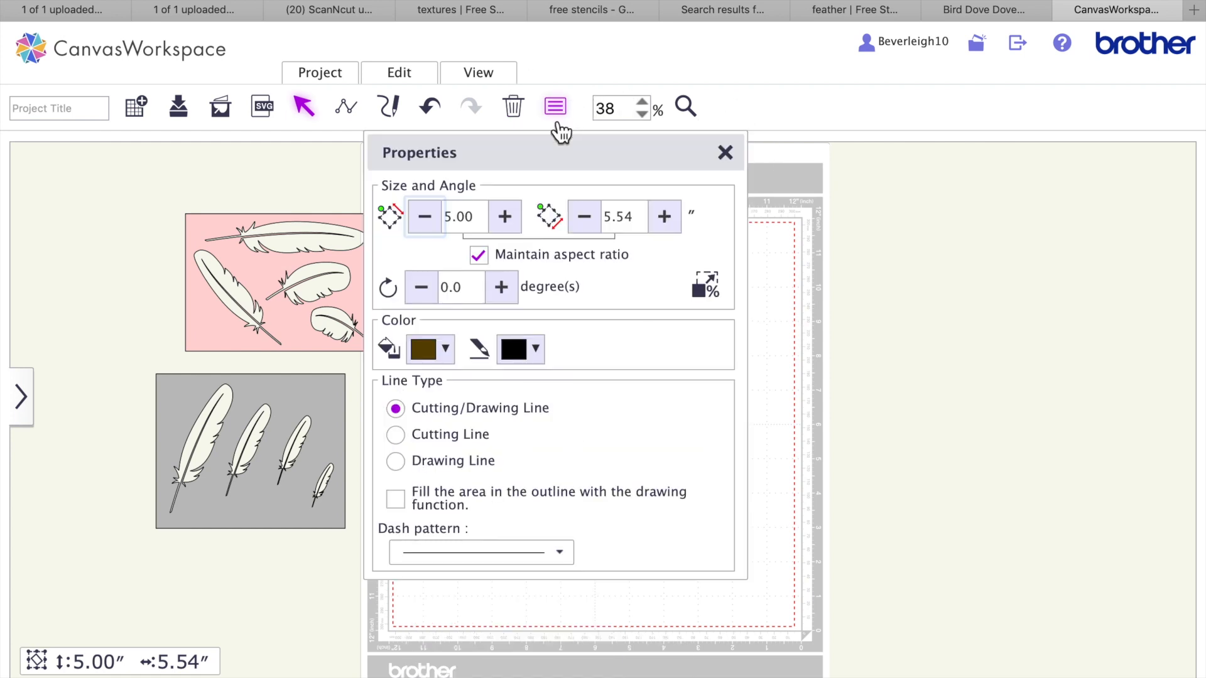
pyautogui.click(545, 363)
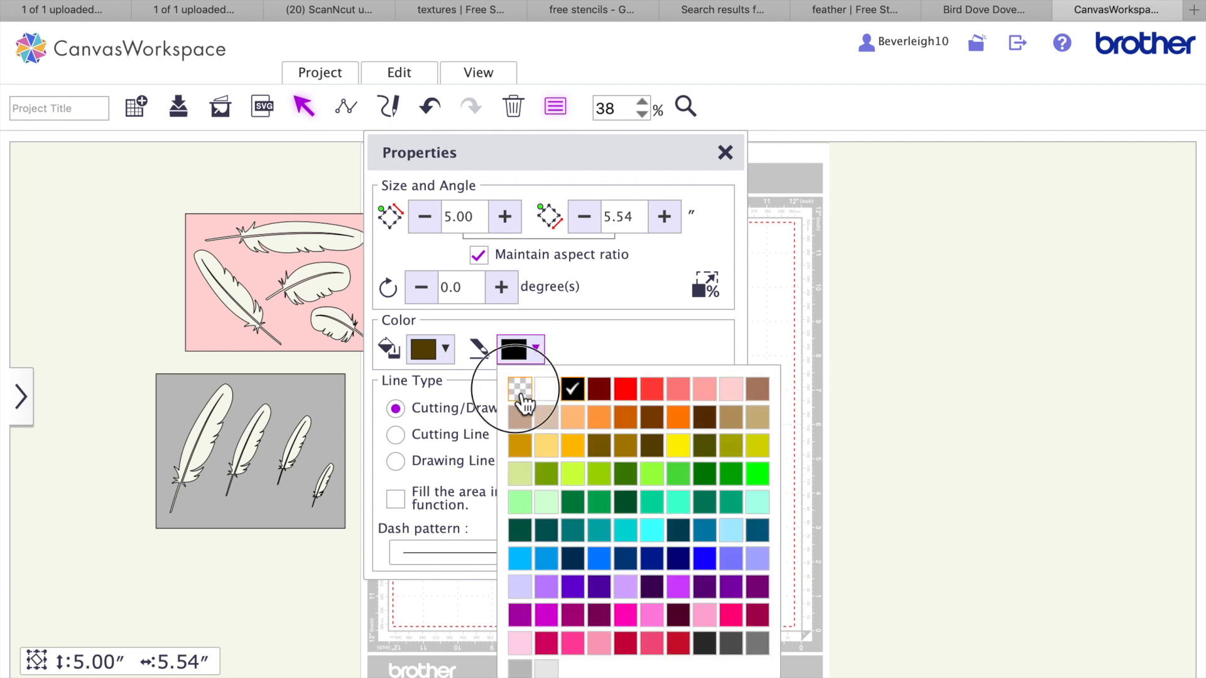
pyautogui.click(521, 389)
pyautogui.click(728, 154)
pyautogui.click(685, 357)
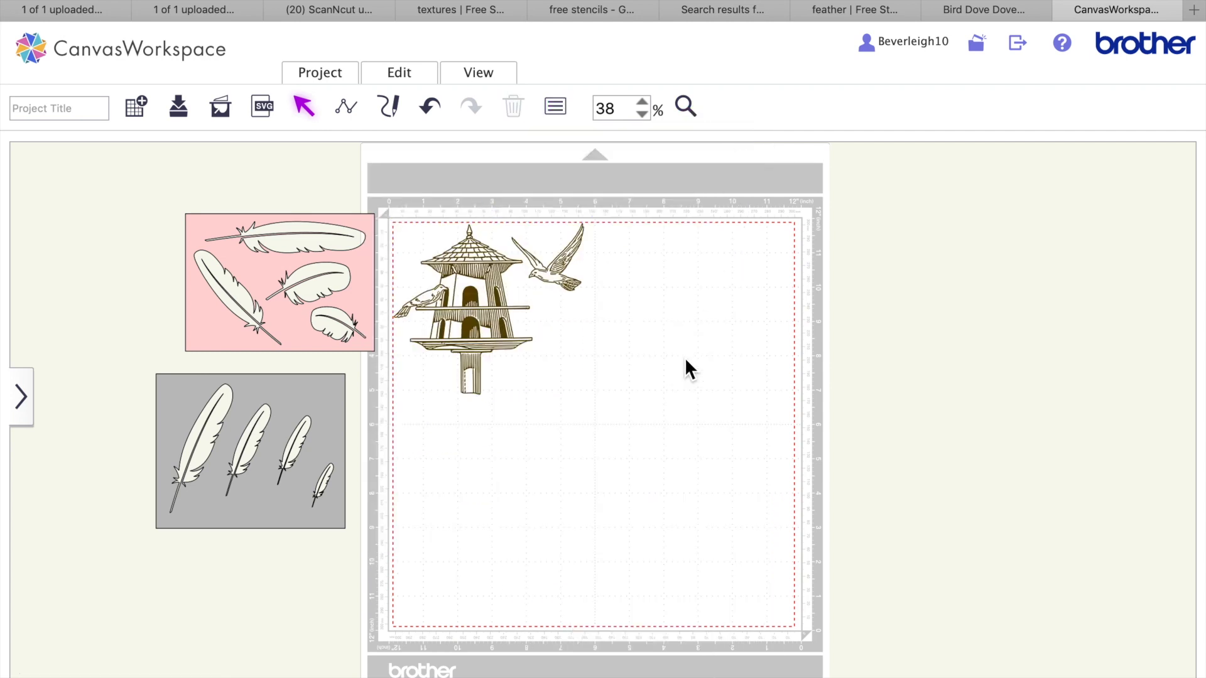
# - Move the dovecote drawing down and slightly right on the mat, and display only the cutting lines
pyautogui.click(501, 359)
pyautogui.moveTo(501, 359); pyautogui.dragTo(514, 372)
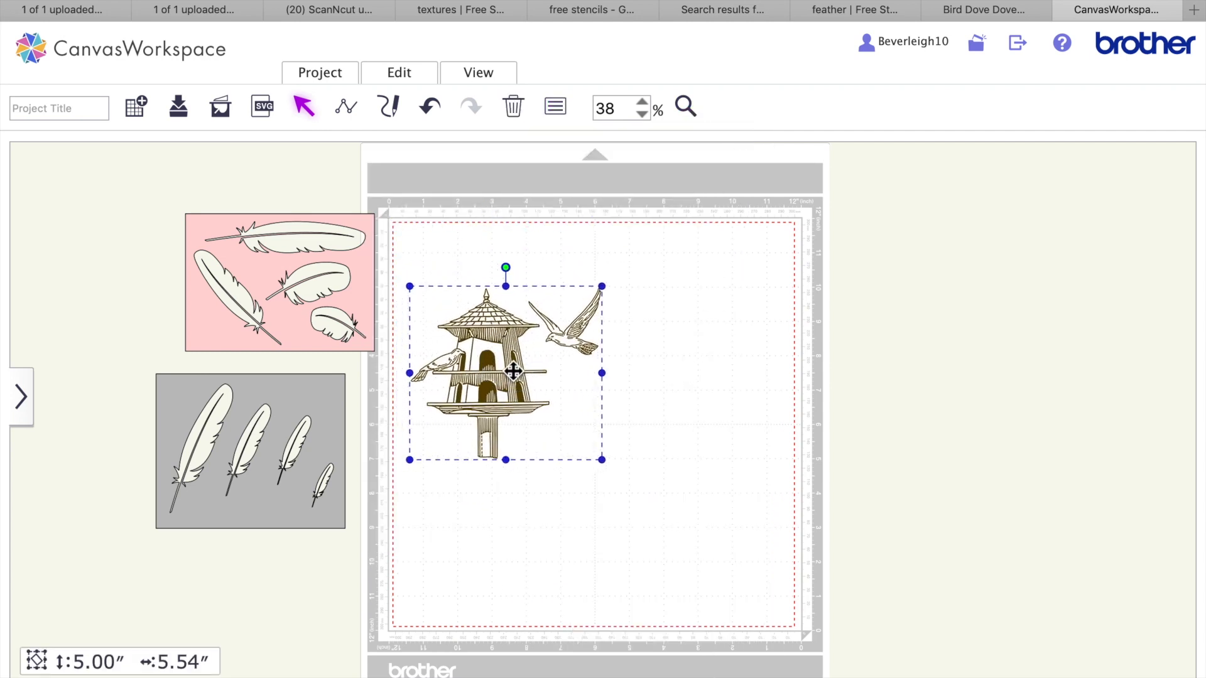
pyautogui.click(493, 76)
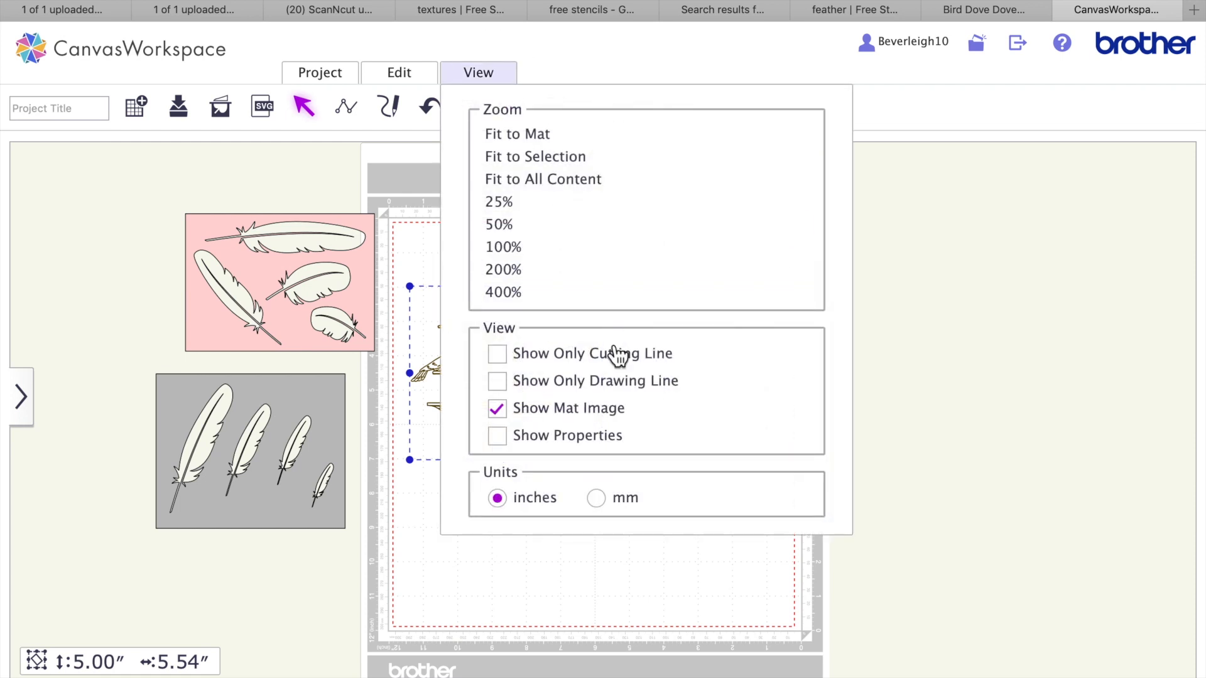
pyautogui.click(587, 410)
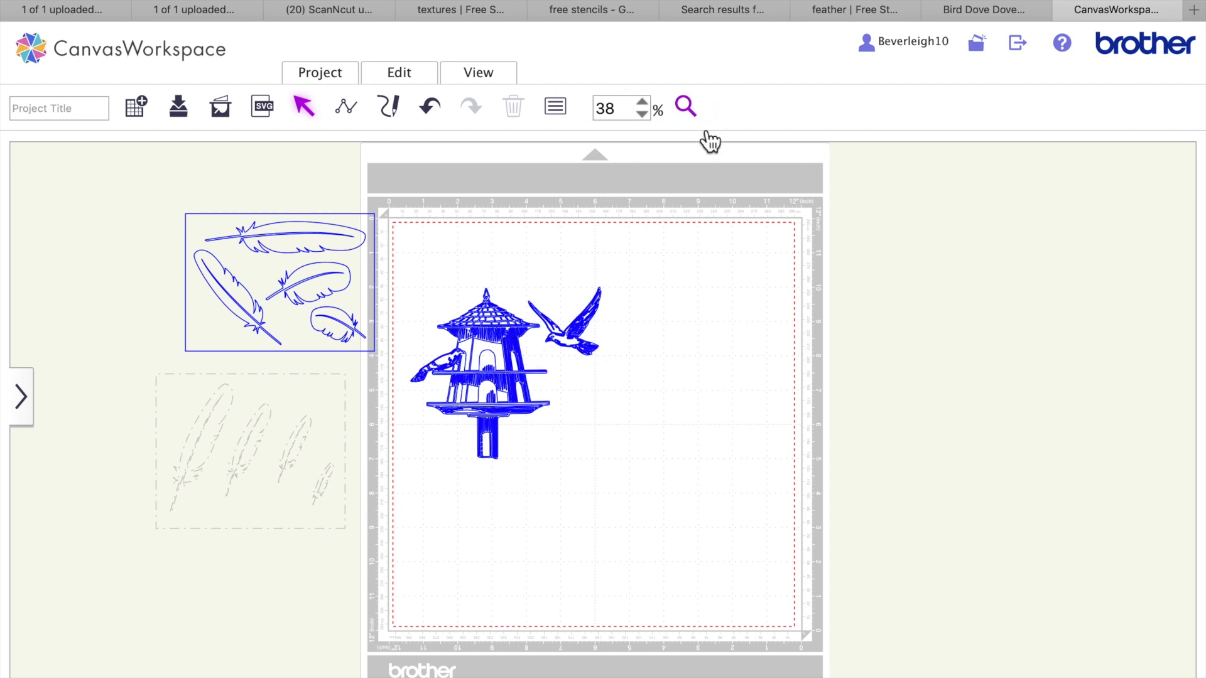
pyautogui.click(686, 107)
pyautogui.moveTo(409, 272); pyautogui.dragTo(619, 534)
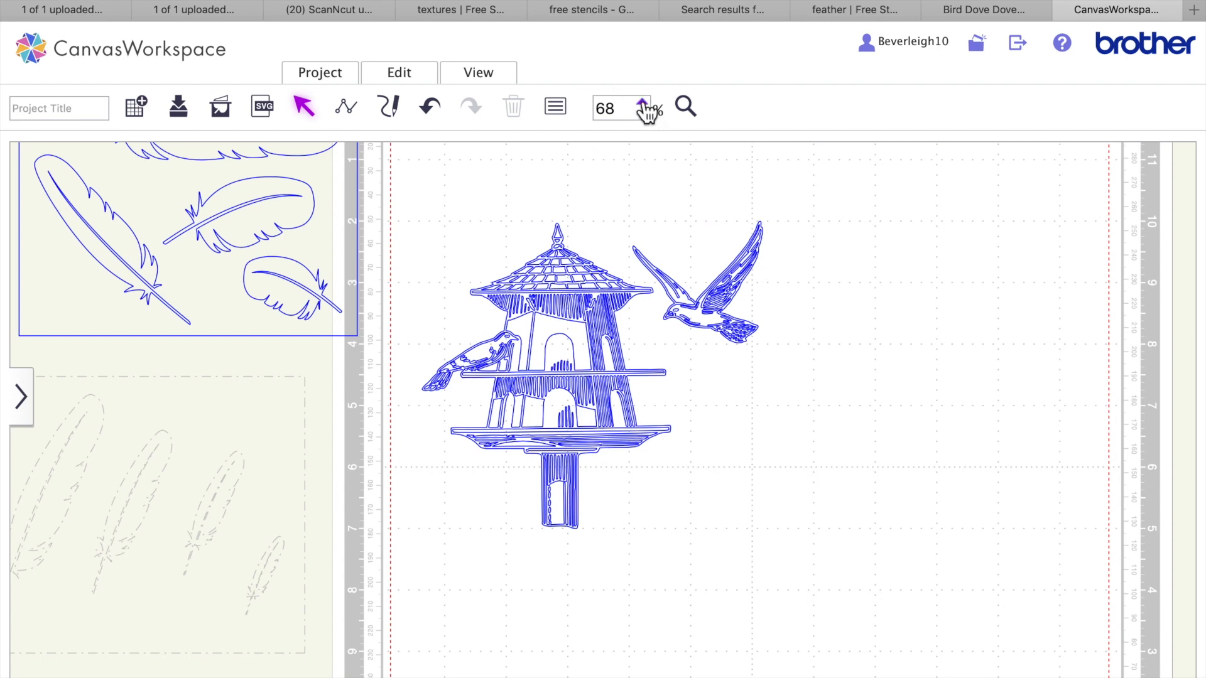
# - Give the dovecote drawing a medium brown outline colour
pyautogui.click(491, 85)
pyautogui.click(555, 108)
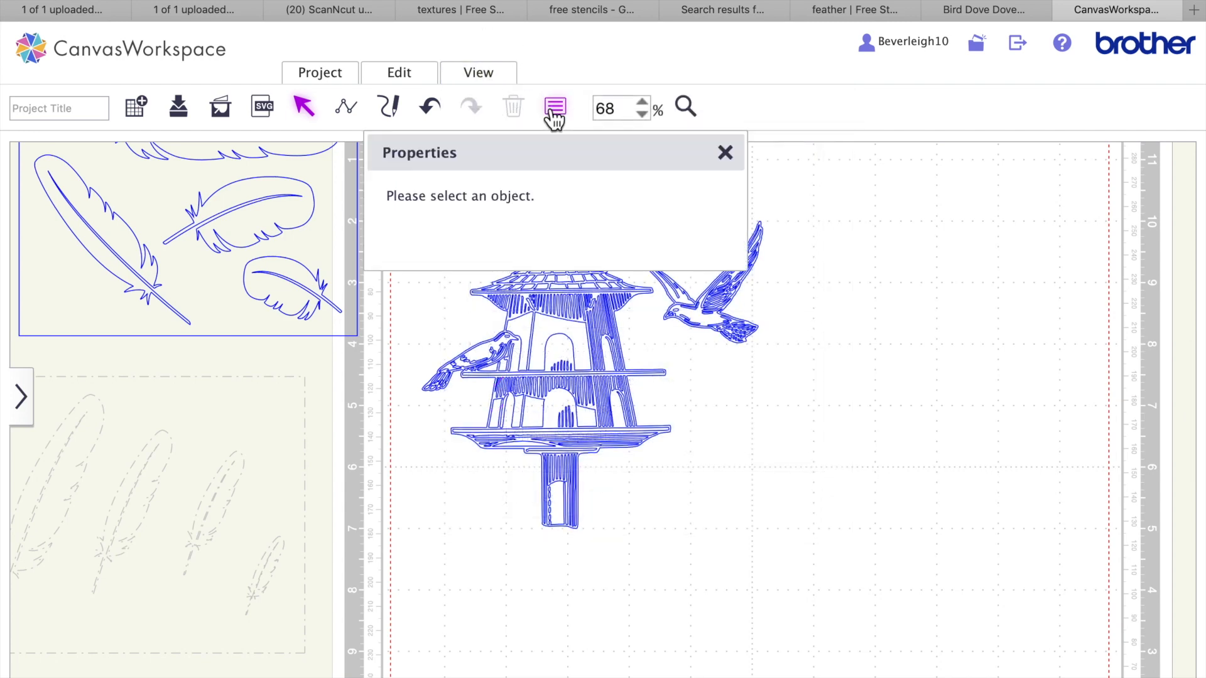
pyautogui.click(597, 361)
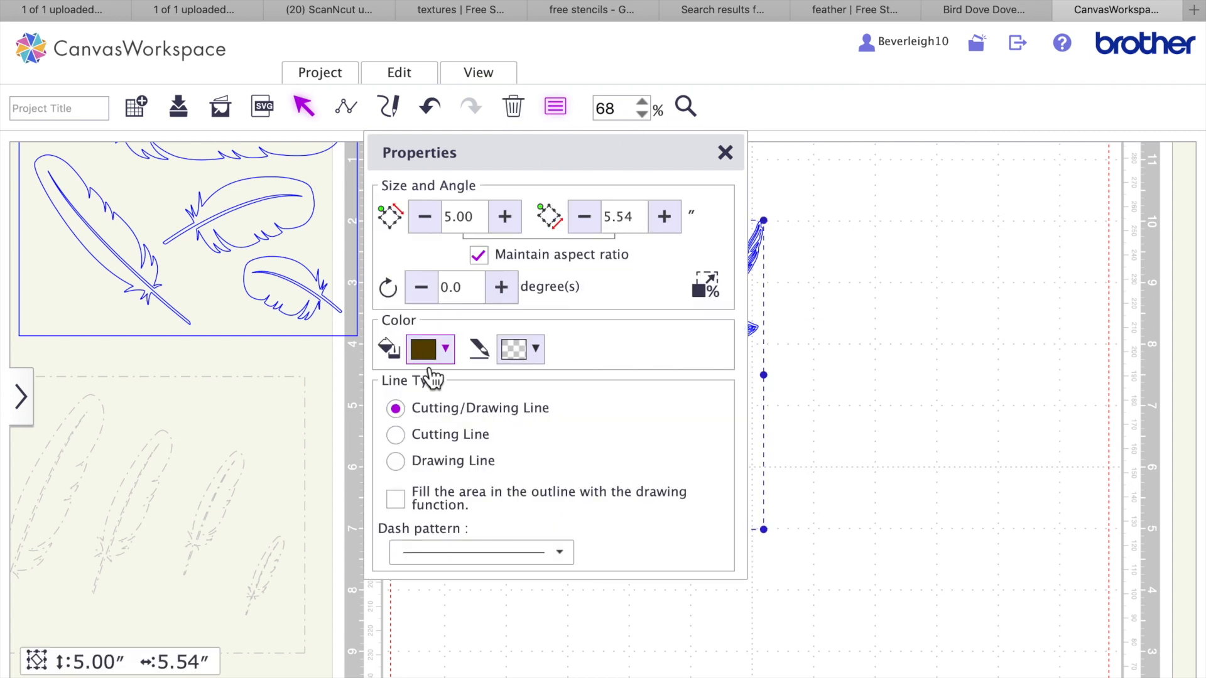
pyautogui.click(537, 350)
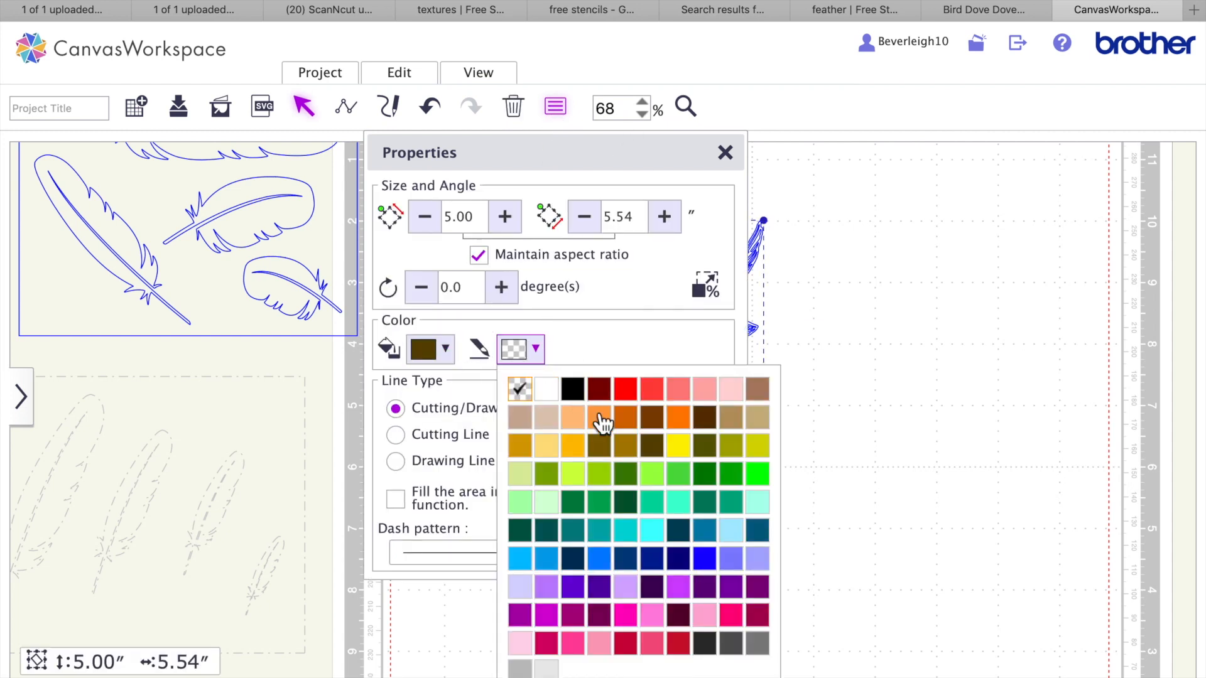
pyautogui.click(619, 449)
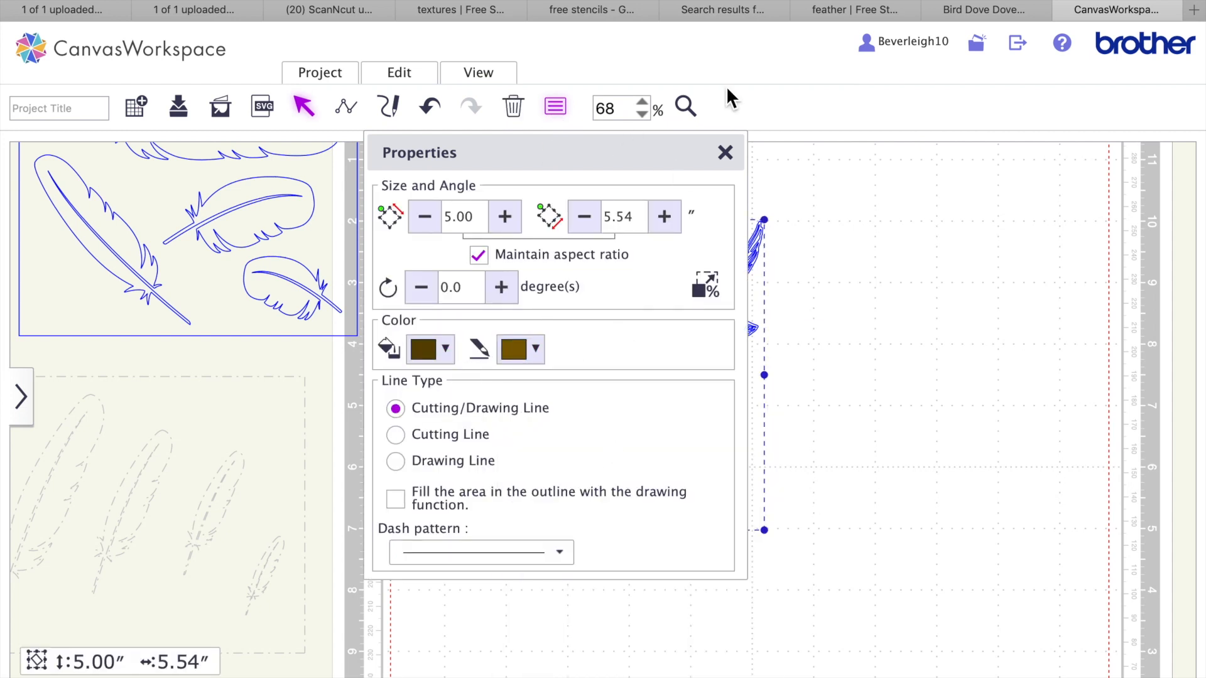
pyautogui.click(725, 154)
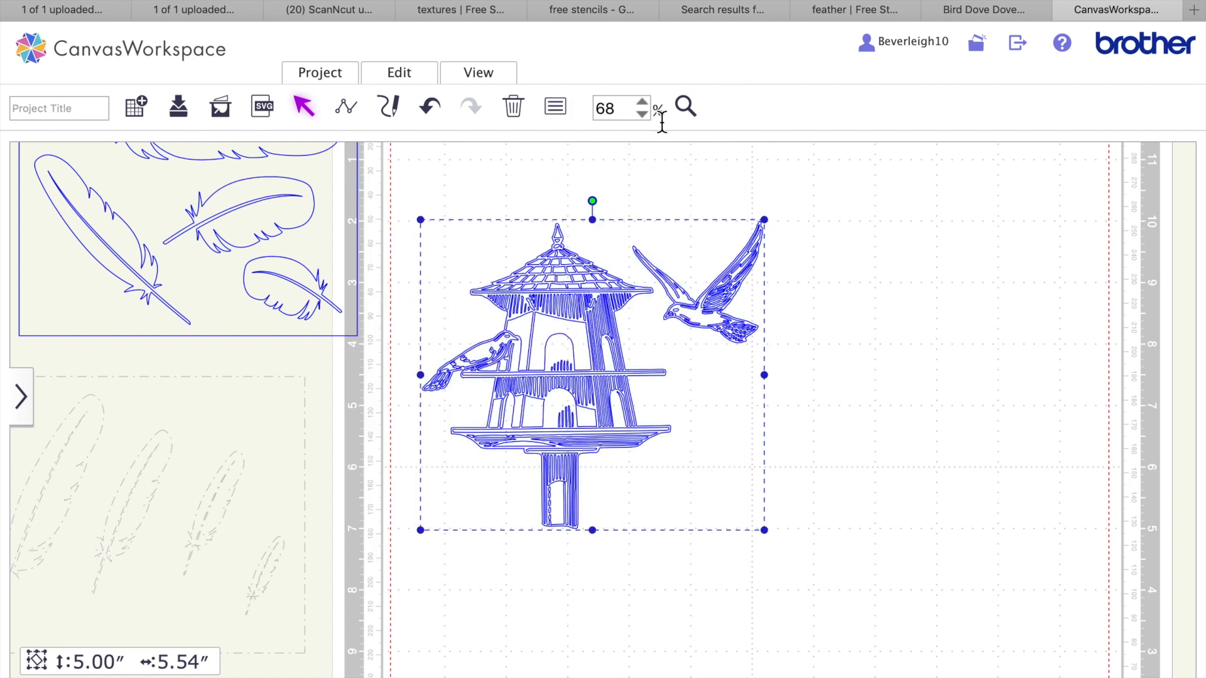
# - Set the dovecote drawing's line type to Drawing Line and enable filling the area in the outline with the drawing function
pyautogui.click(557, 110)
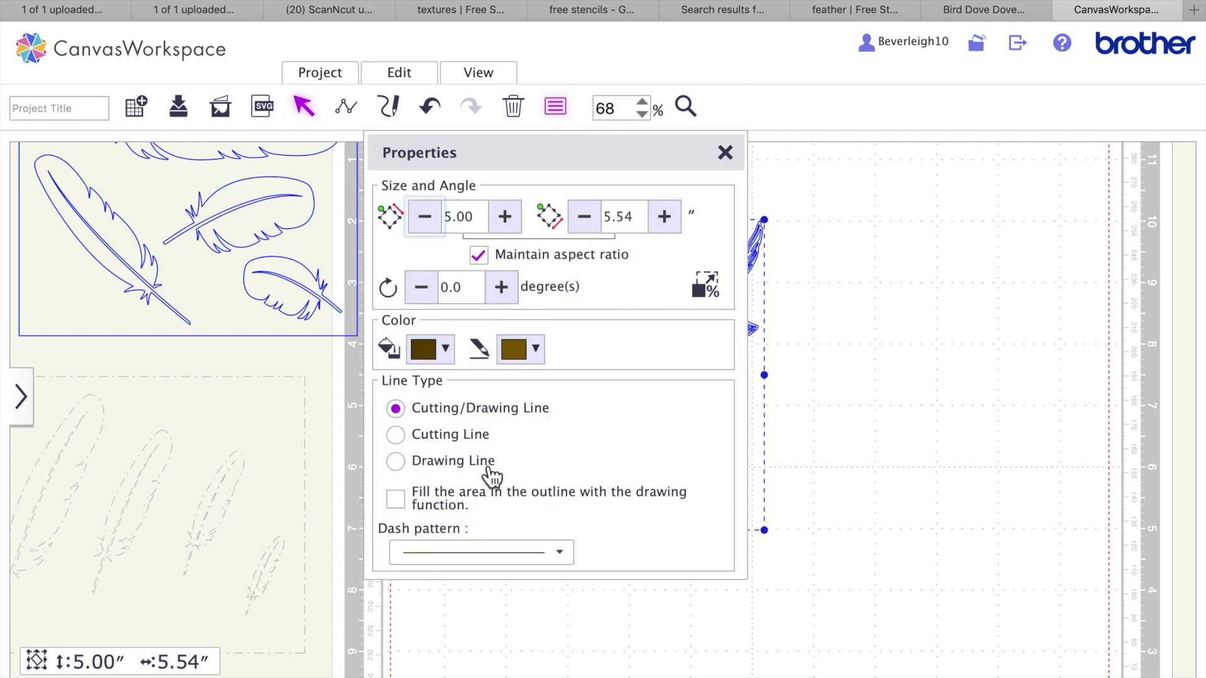
pyautogui.click(448, 466)
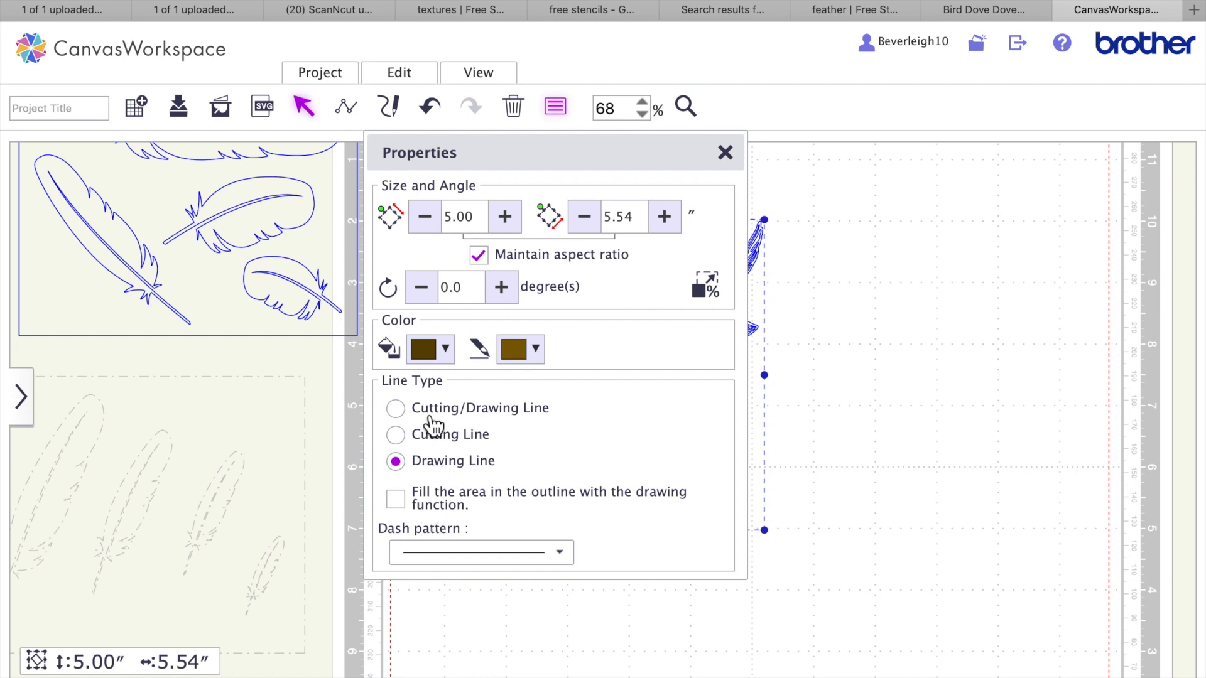
pyautogui.click(406, 505)
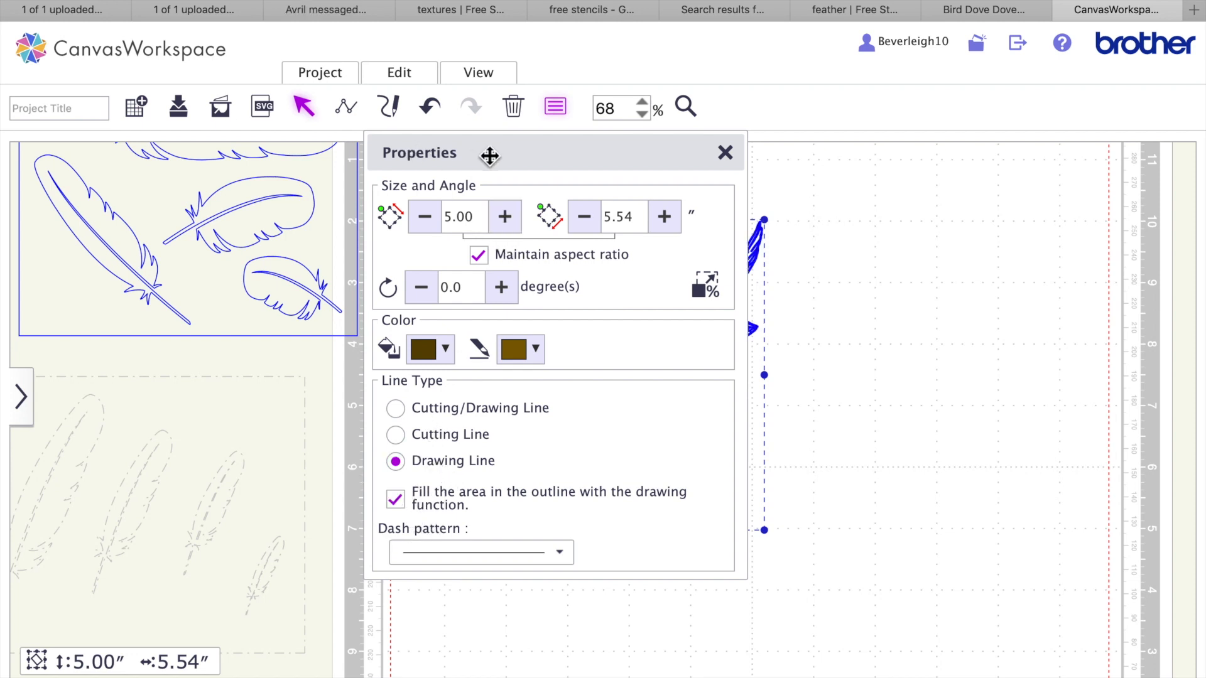
pyautogui.click(726, 153)
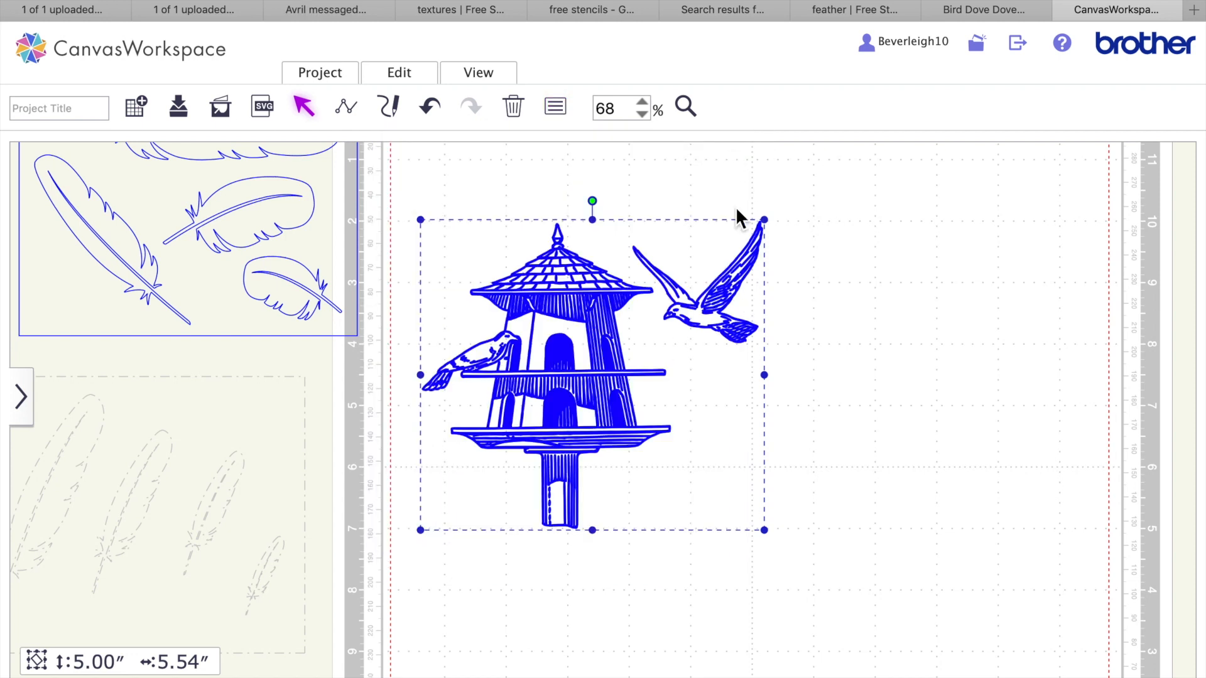
# - Turn off the display of only the drawing lines to return the design to its full-colour view
pyautogui.click(834, 394)
pyautogui.click(605, 385)
pyautogui.click(467, 78)
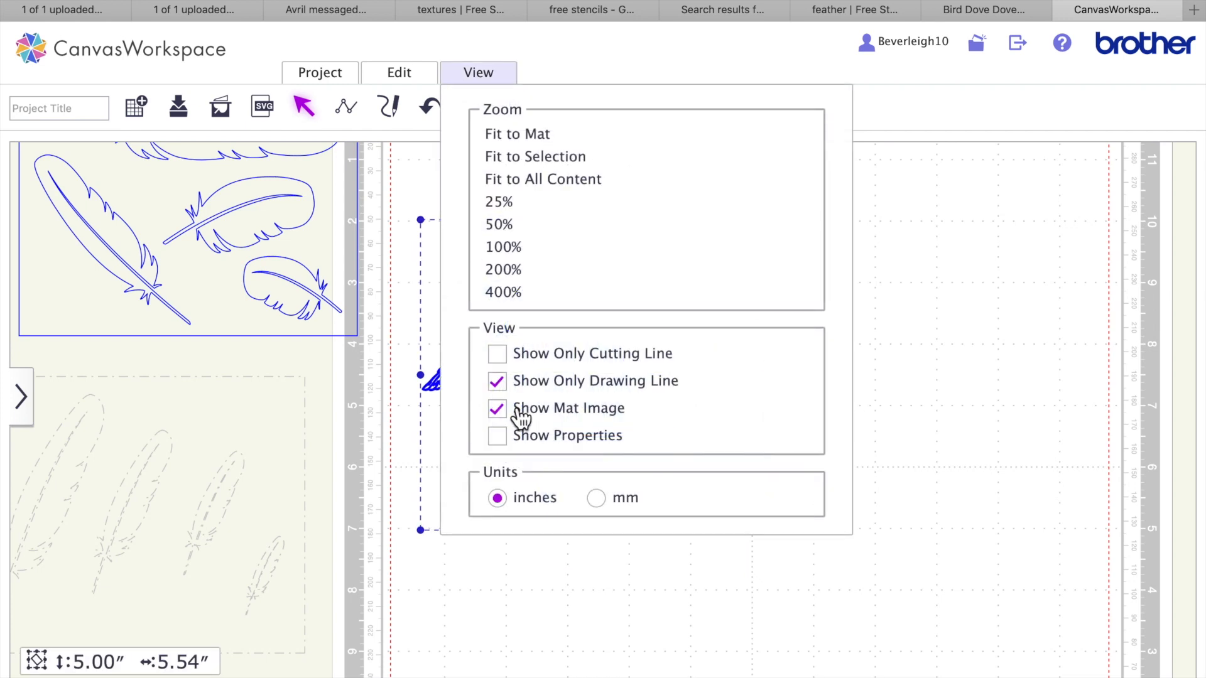
pyautogui.click(925, 352)
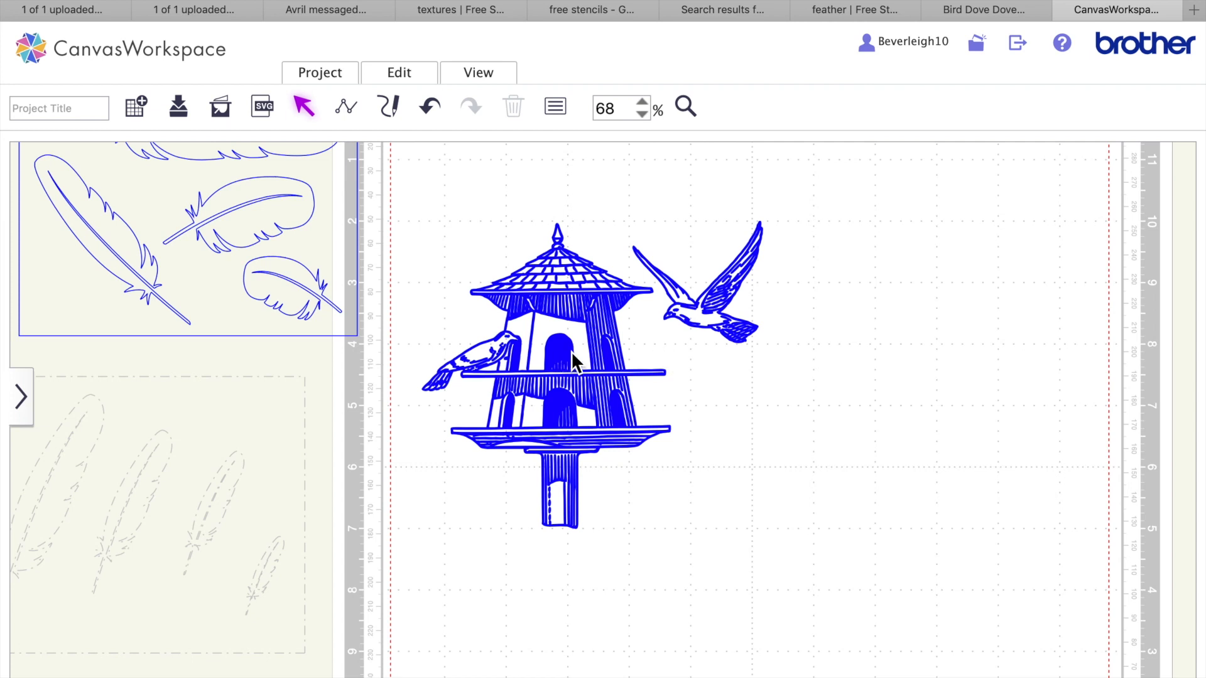
pyautogui.click(481, 80)
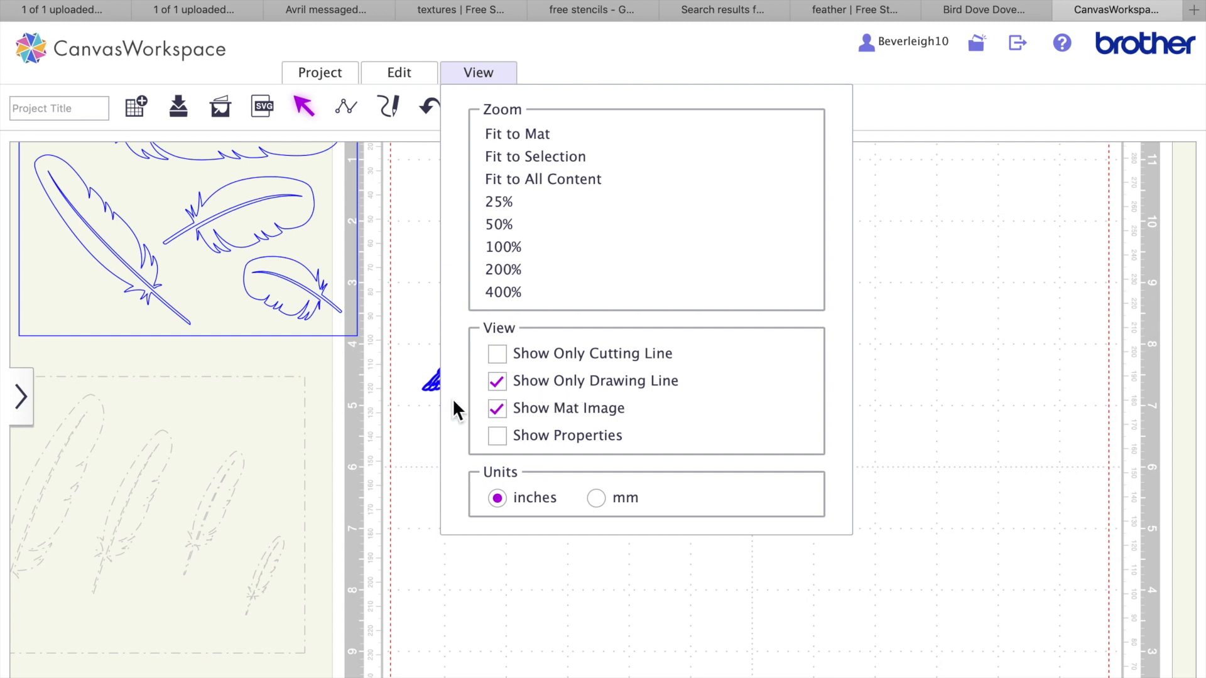
pyautogui.click(498, 382)
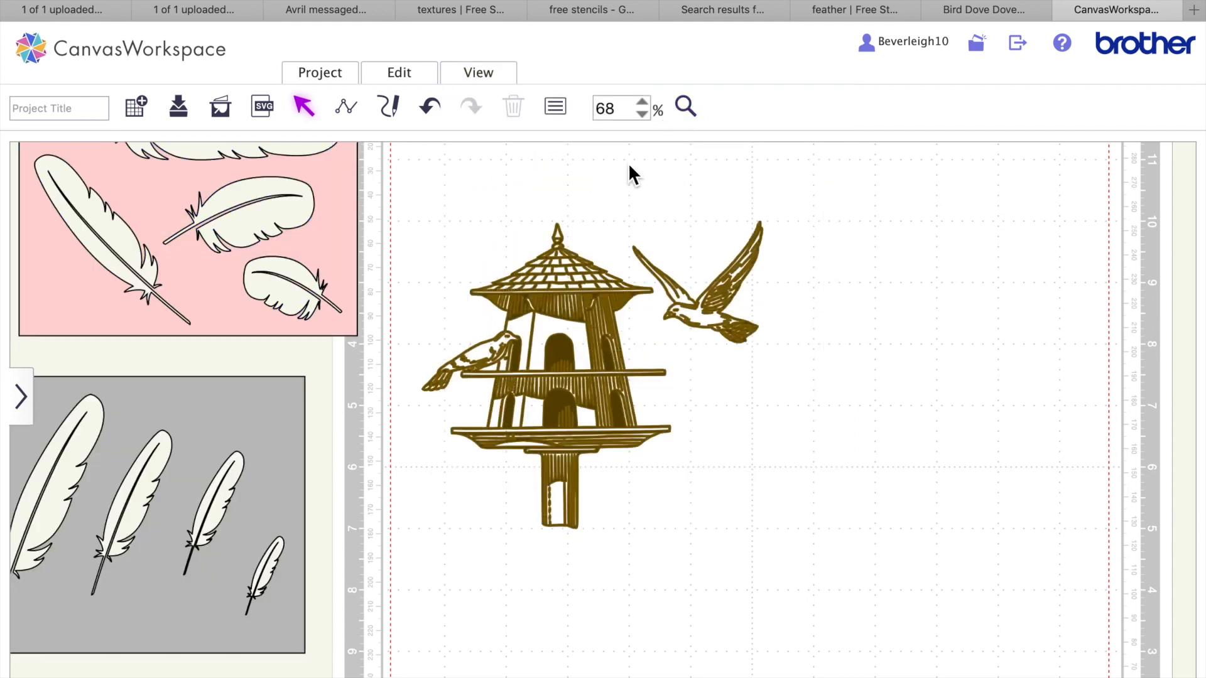
# - Make the dovecote drawing's outline colour transparent, and move the drawing slightly down on the mat
pyautogui.click(556, 108)
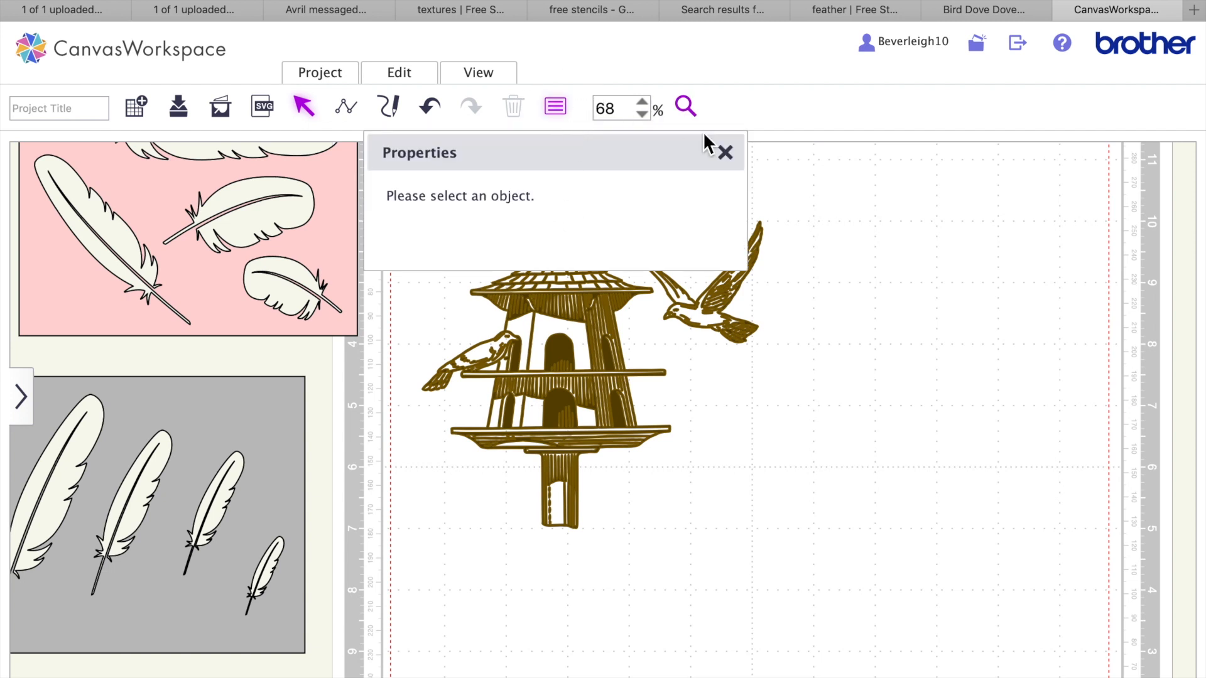
pyautogui.click(725, 153)
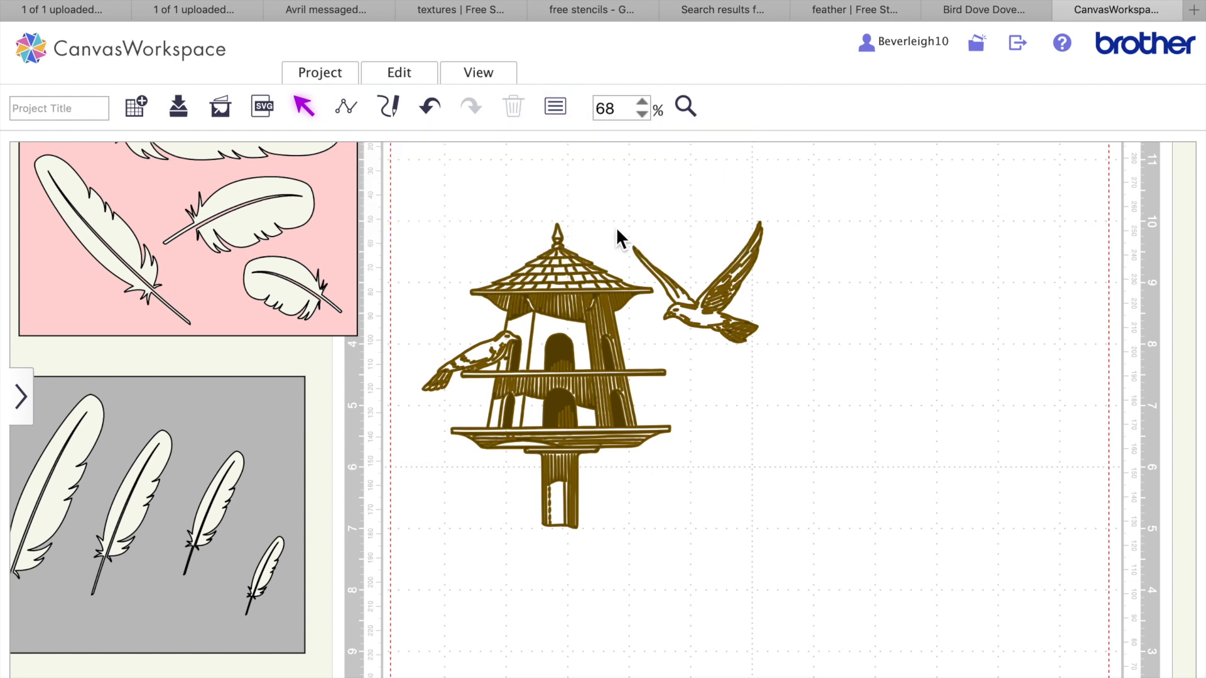
pyautogui.click(556, 108)
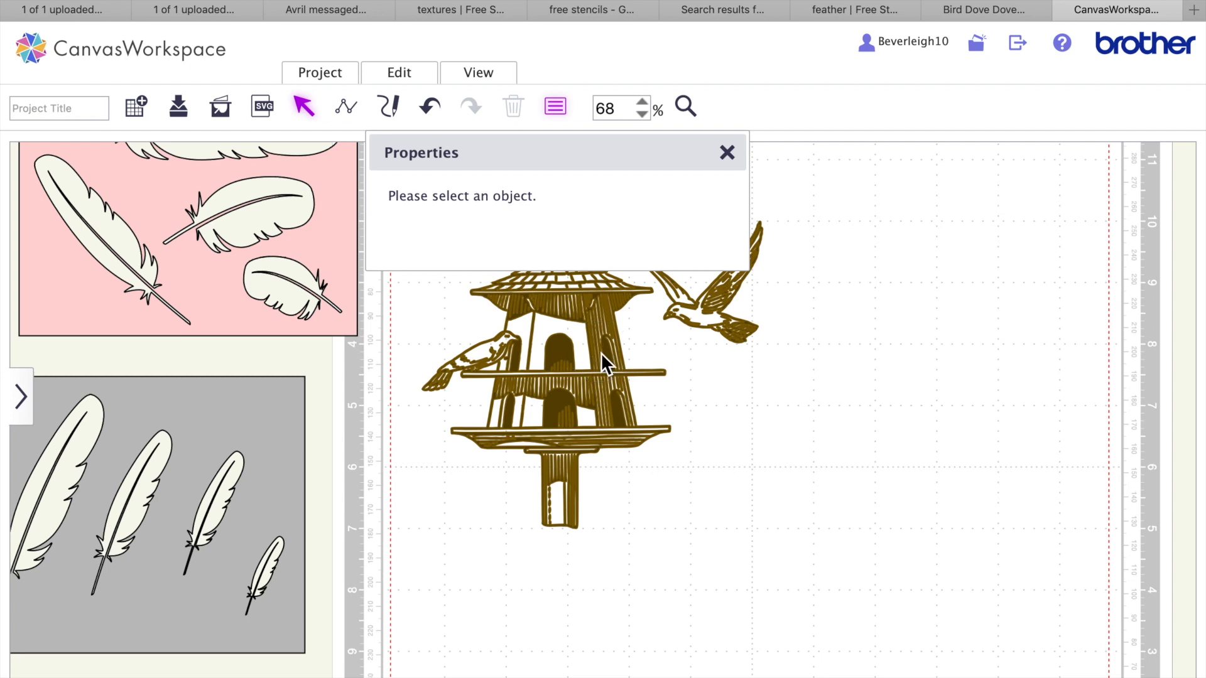
pyautogui.click(616, 332)
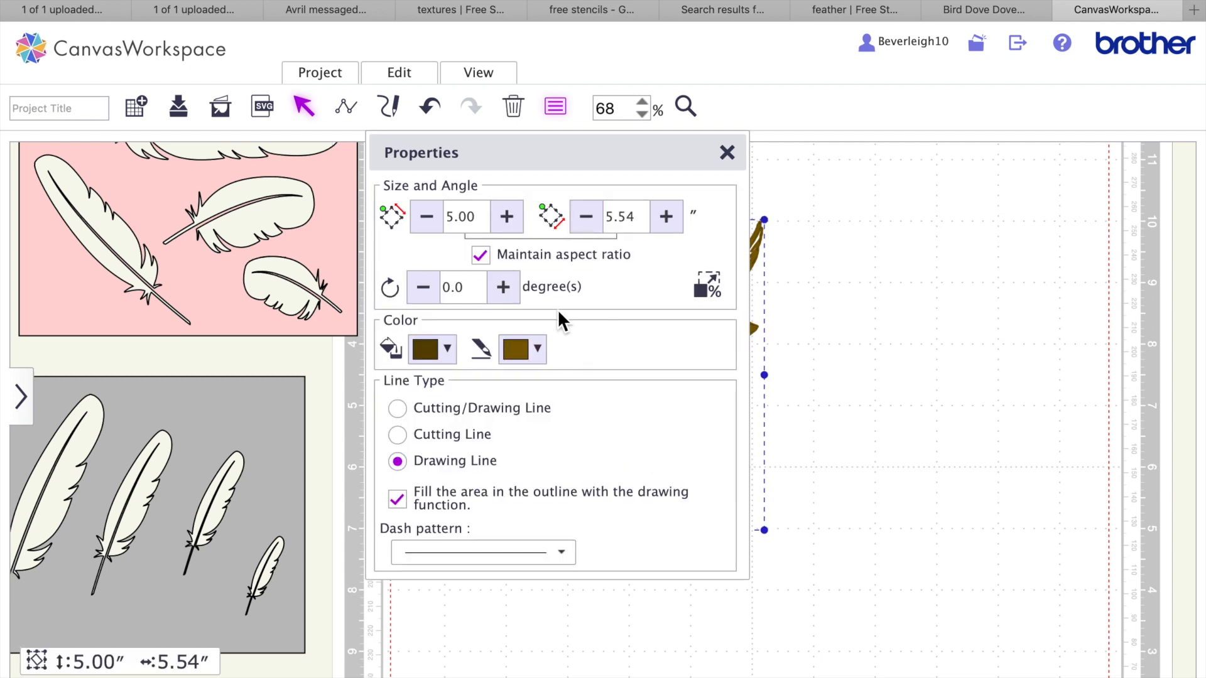
pyautogui.click(541, 350)
pyautogui.click(522, 391)
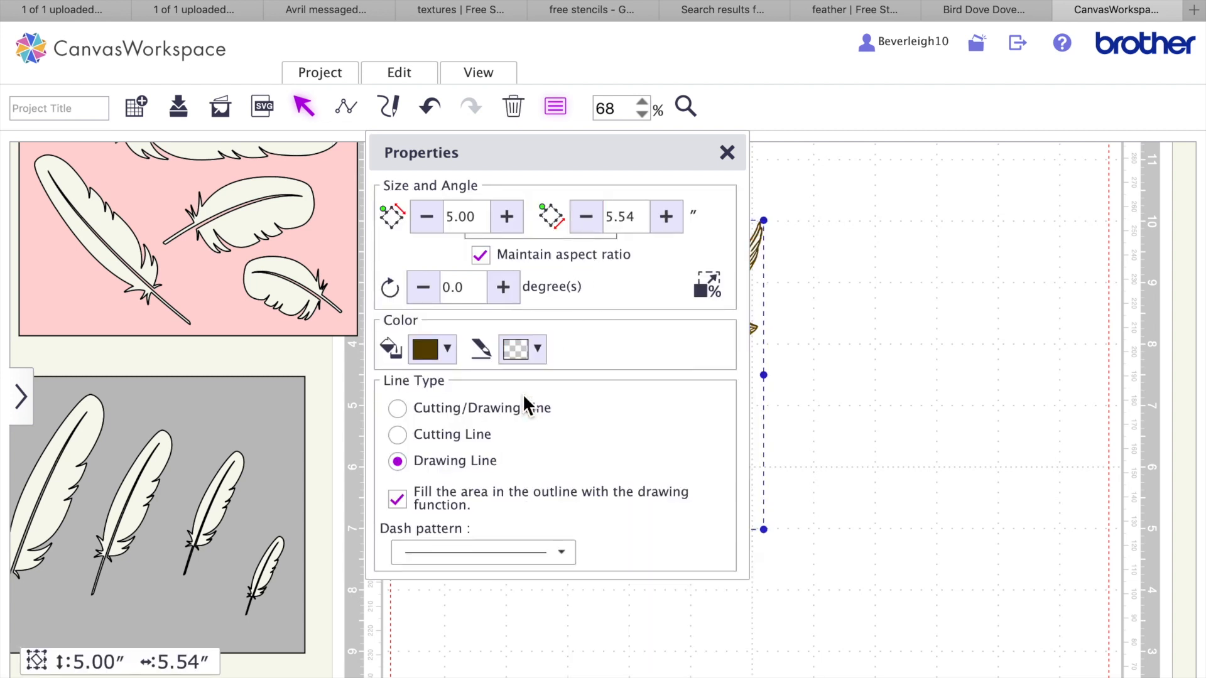
pyautogui.click(727, 153)
pyautogui.moveTo(614, 383); pyautogui.dragTo(614, 411)
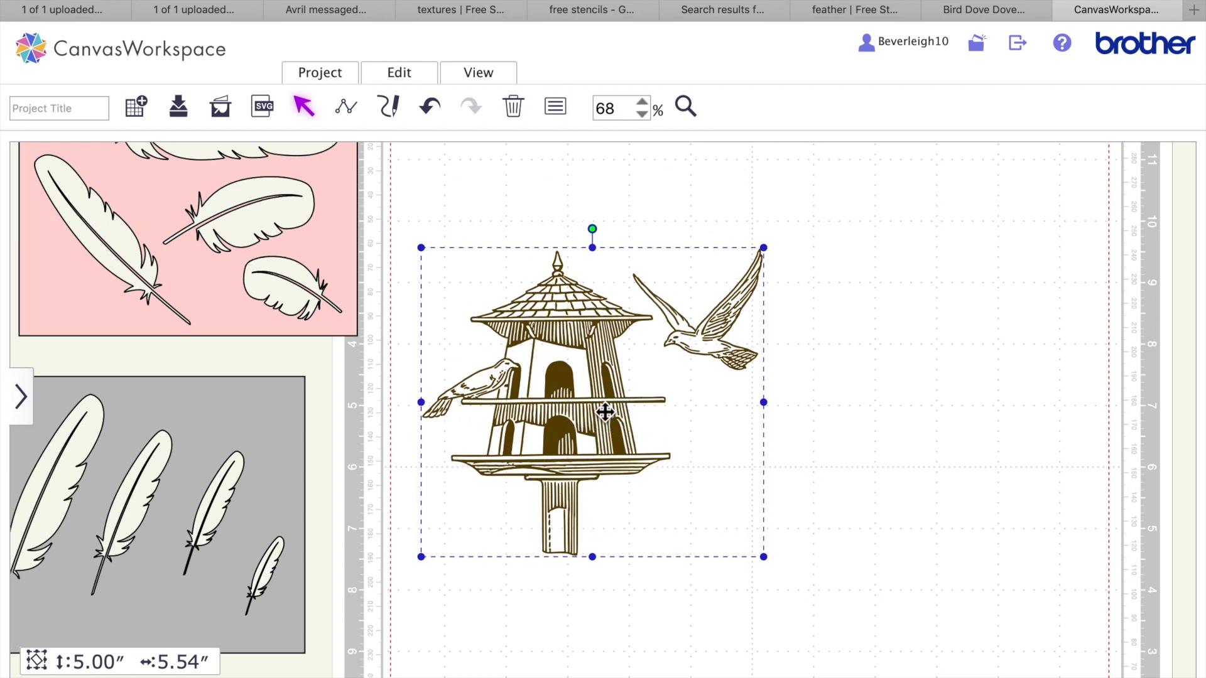
# - Preview the dovecote with only the drawing lines displayed at 100% zoom, and restore the full-colour view
pyautogui.click(488, 78)
pyautogui.click(519, 385)
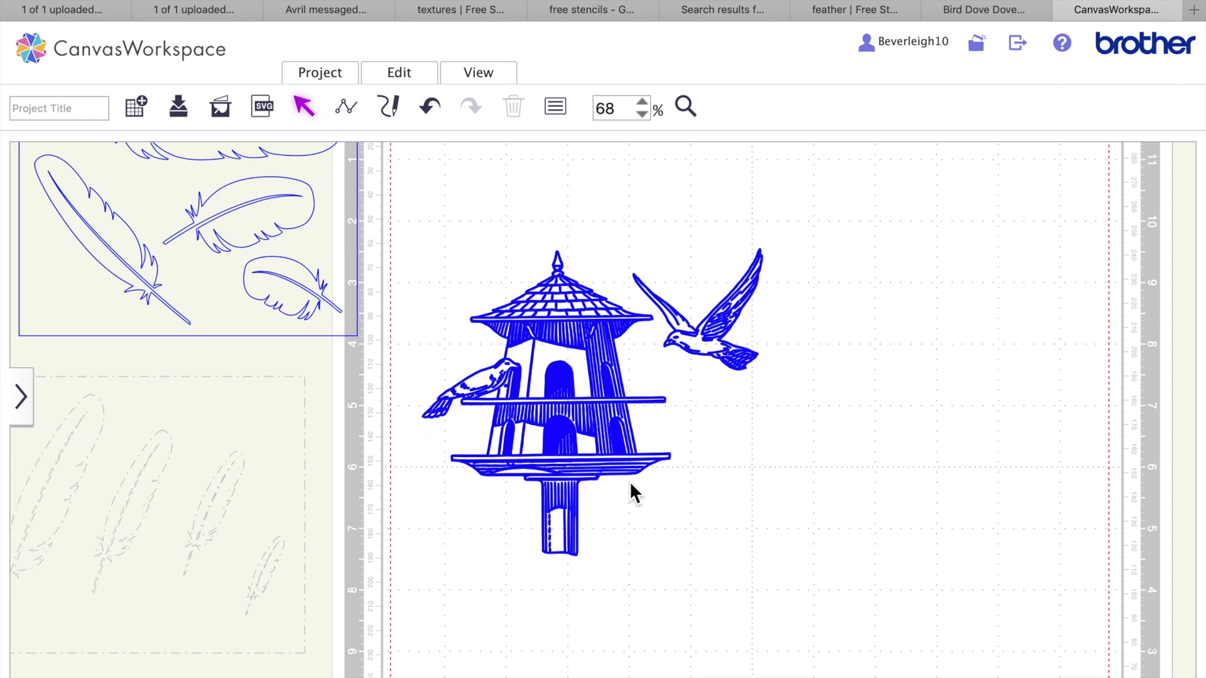
pyautogui.click(686, 108)
pyautogui.doubleClick(622, 108)
pyautogui.write('6')
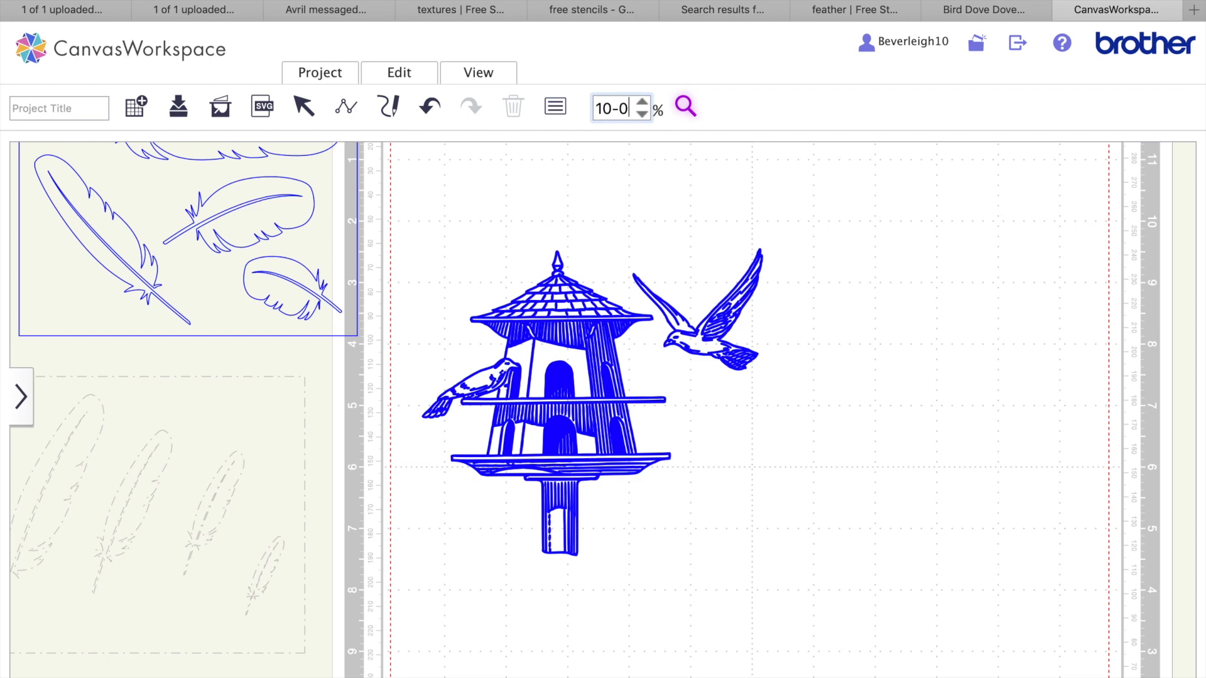
pyautogui.press('Return')
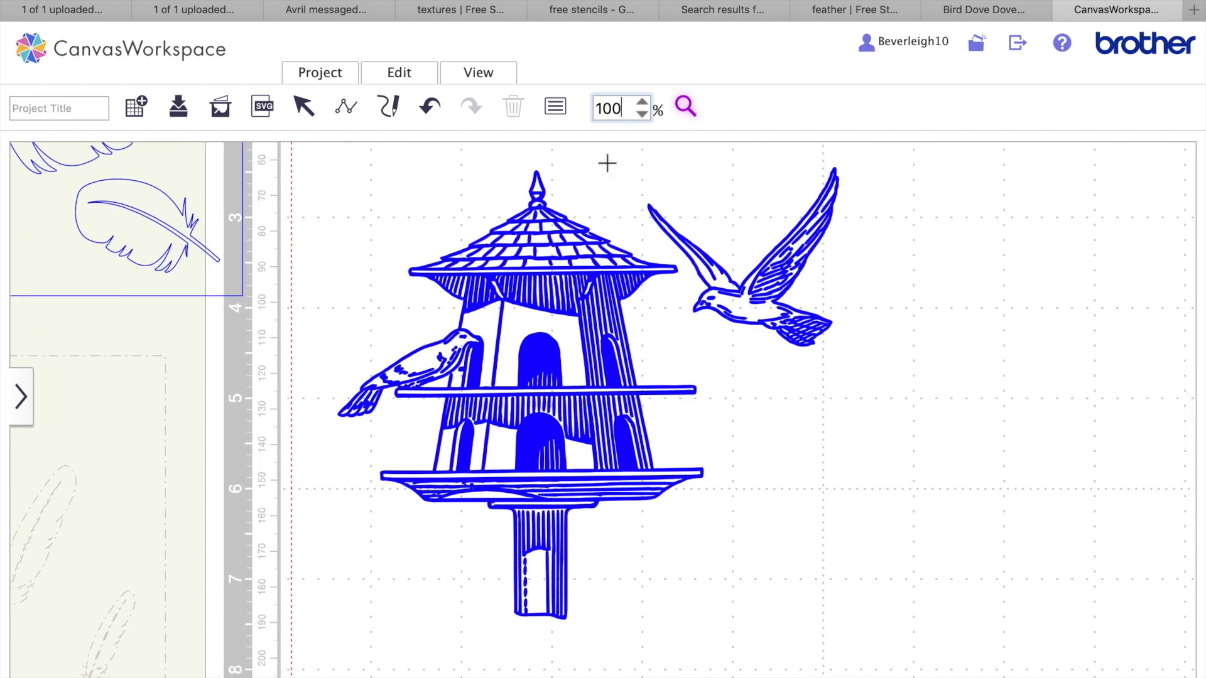
pyautogui.click(485, 76)
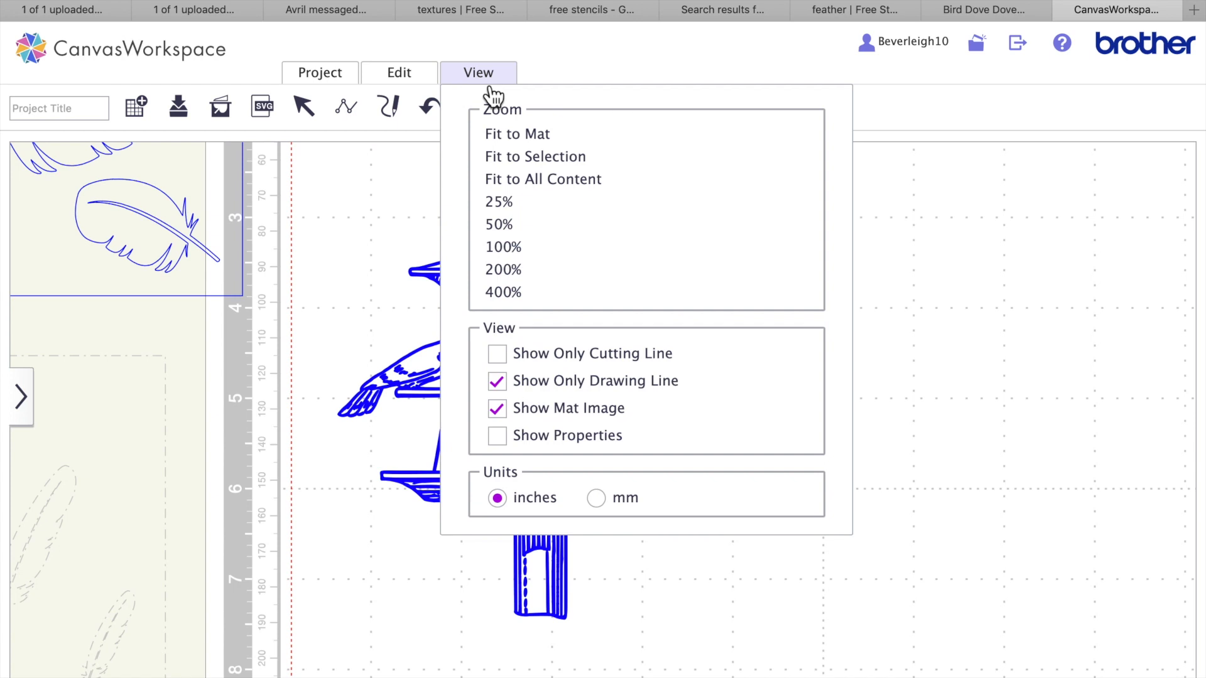
pyautogui.click(512, 384)
pyautogui.click(557, 108)
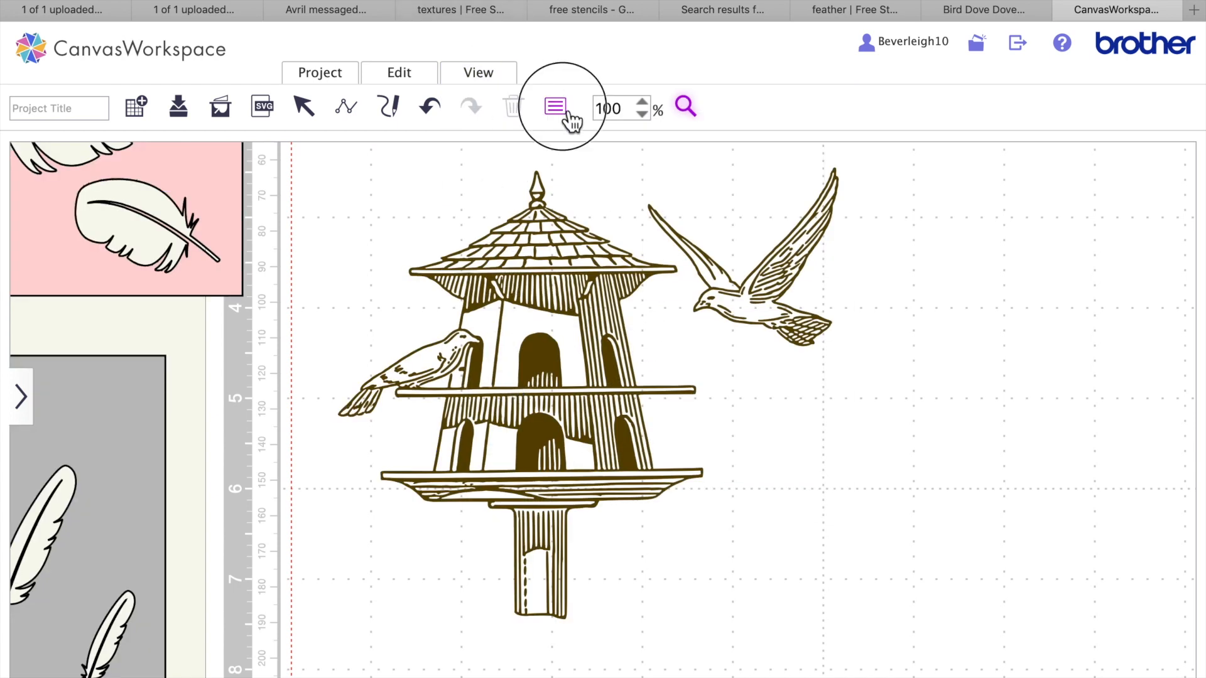
pyautogui.scroll(3, 572, 433)
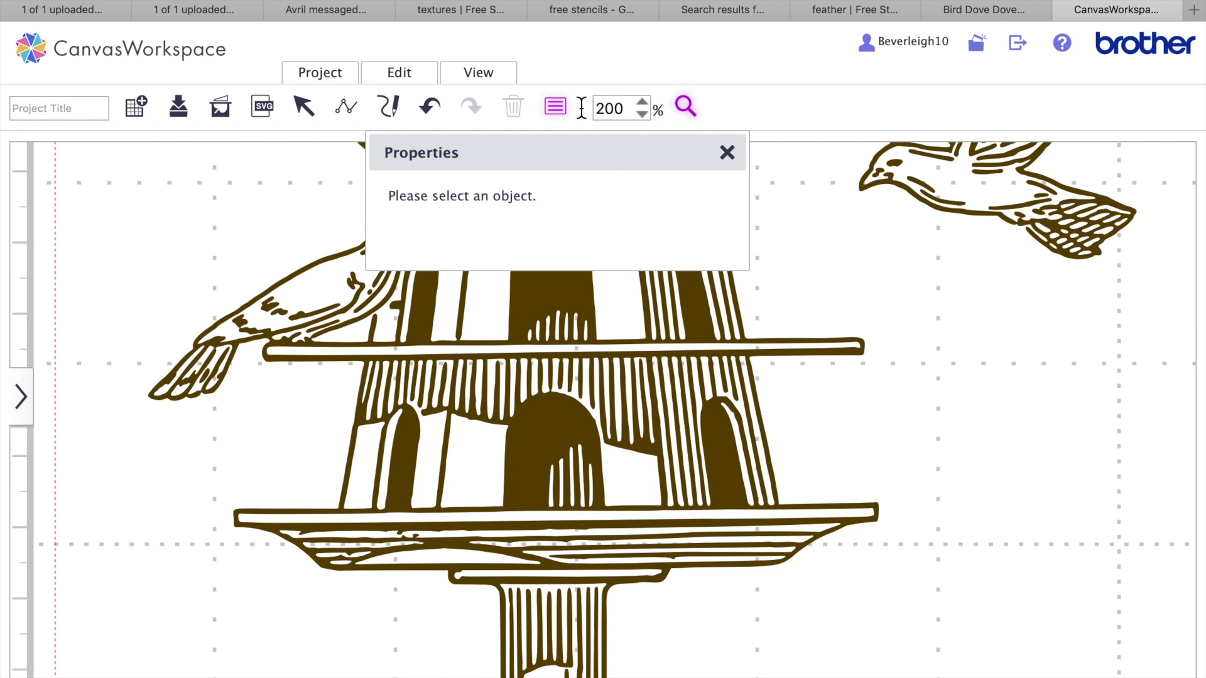
pyautogui.click(642, 115)
pyautogui.click(642, 114)
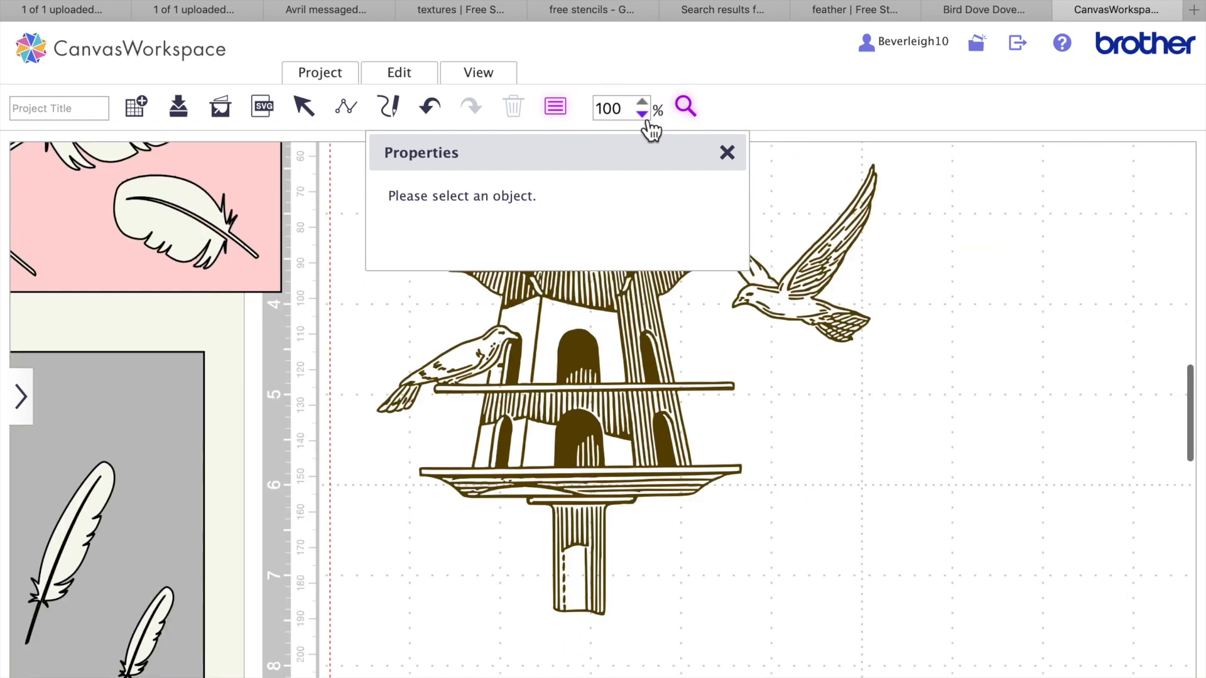
pyautogui.click(727, 153)
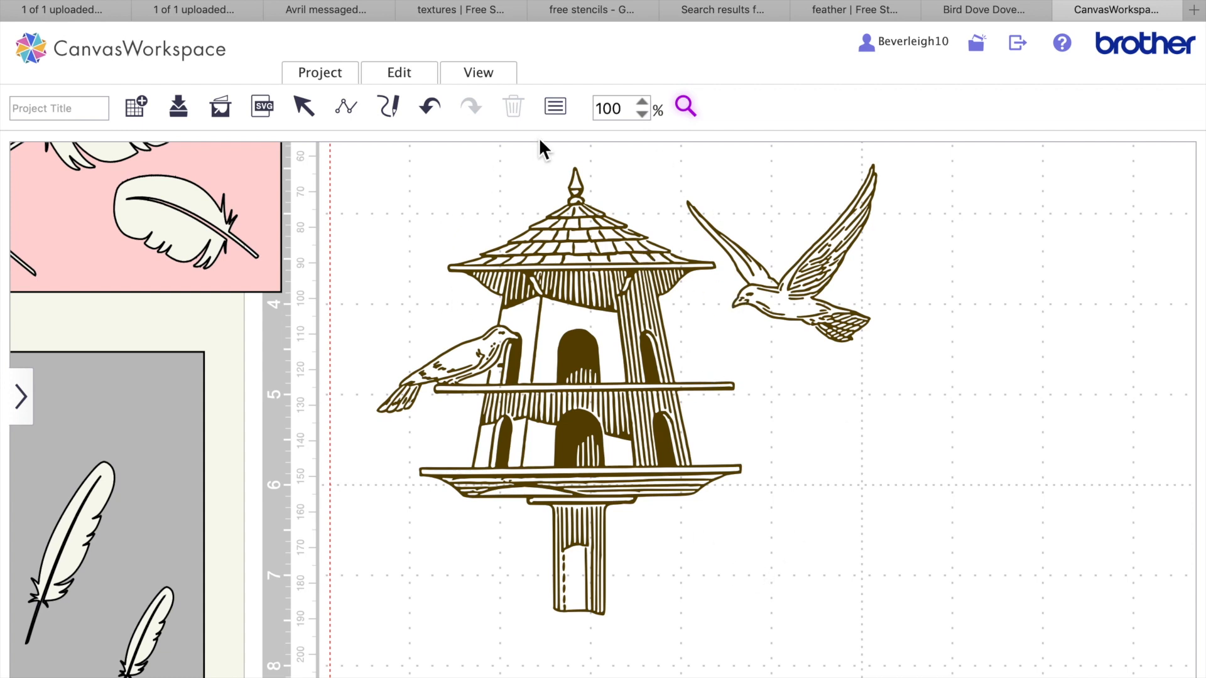
pyautogui.click(562, 112)
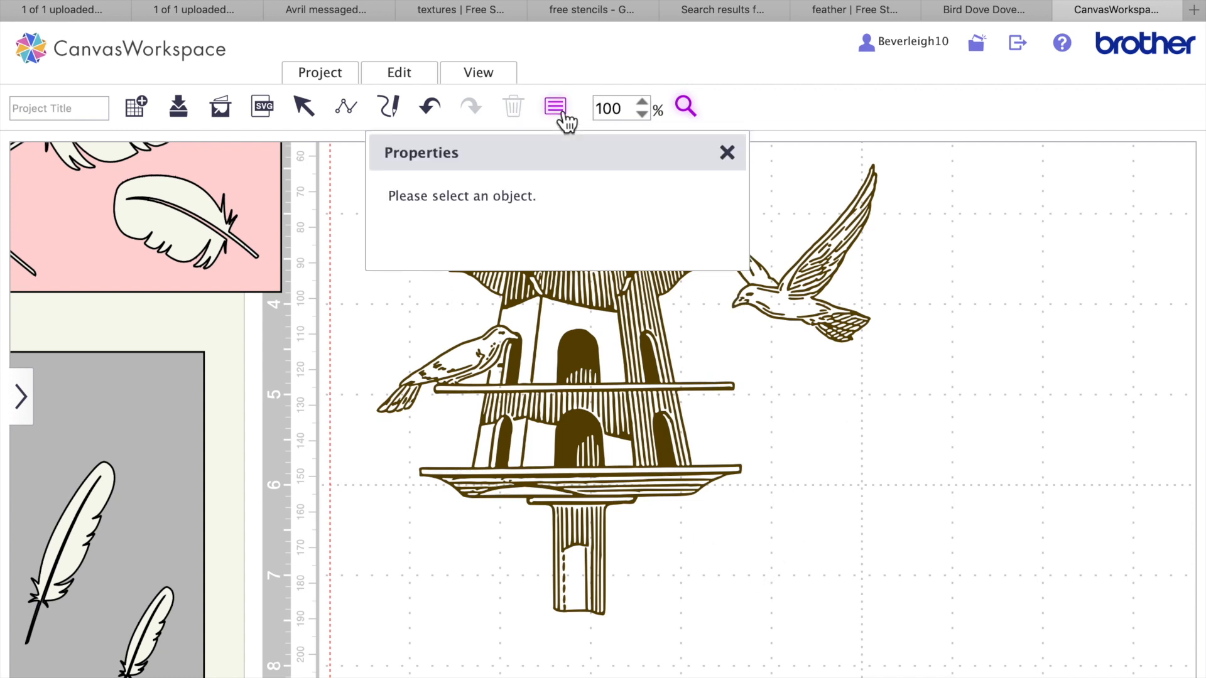
pyautogui.click(598, 299)
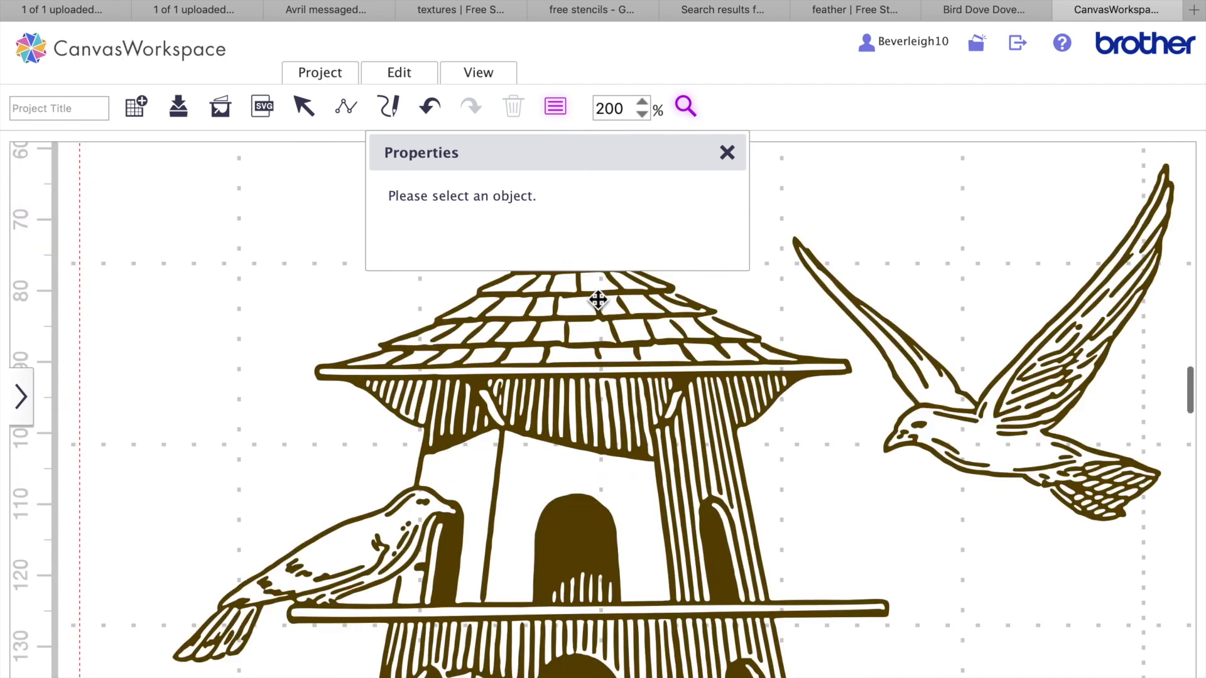
pyautogui.click(642, 102)
pyautogui.click(642, 102)
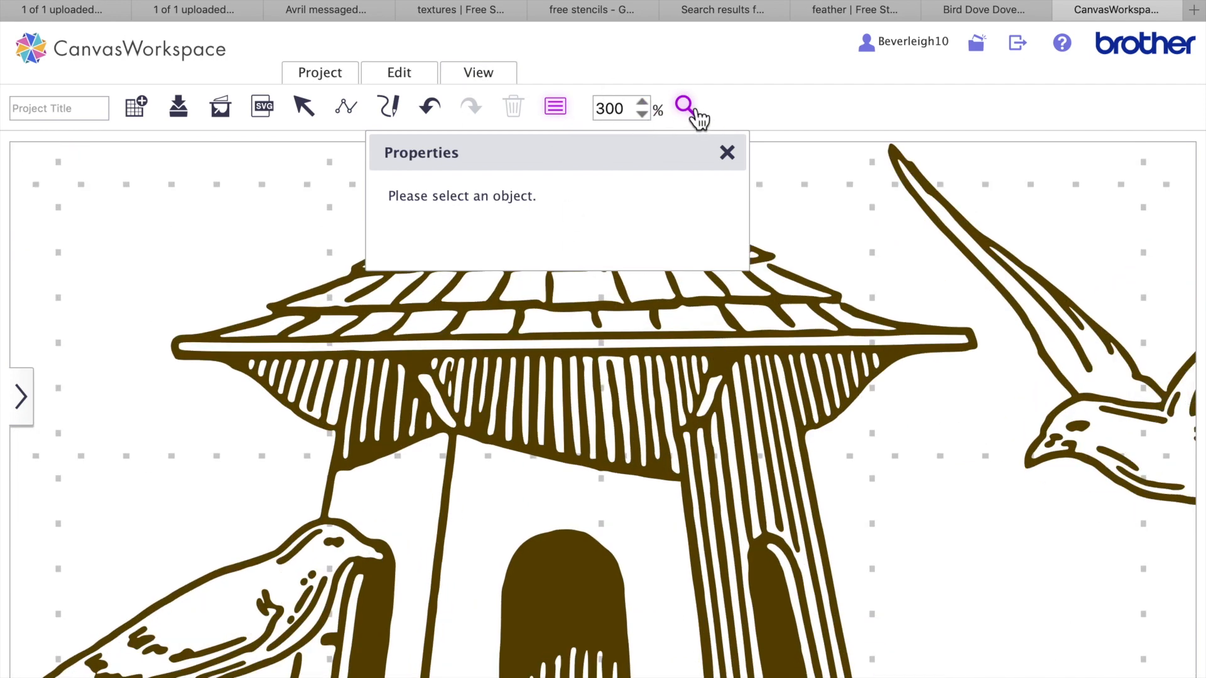
pyautogui.click(642, 114)
pyautogui.click(642, 114)
pyautogui.click(642, 115)
pyautogui.click(642, 114)
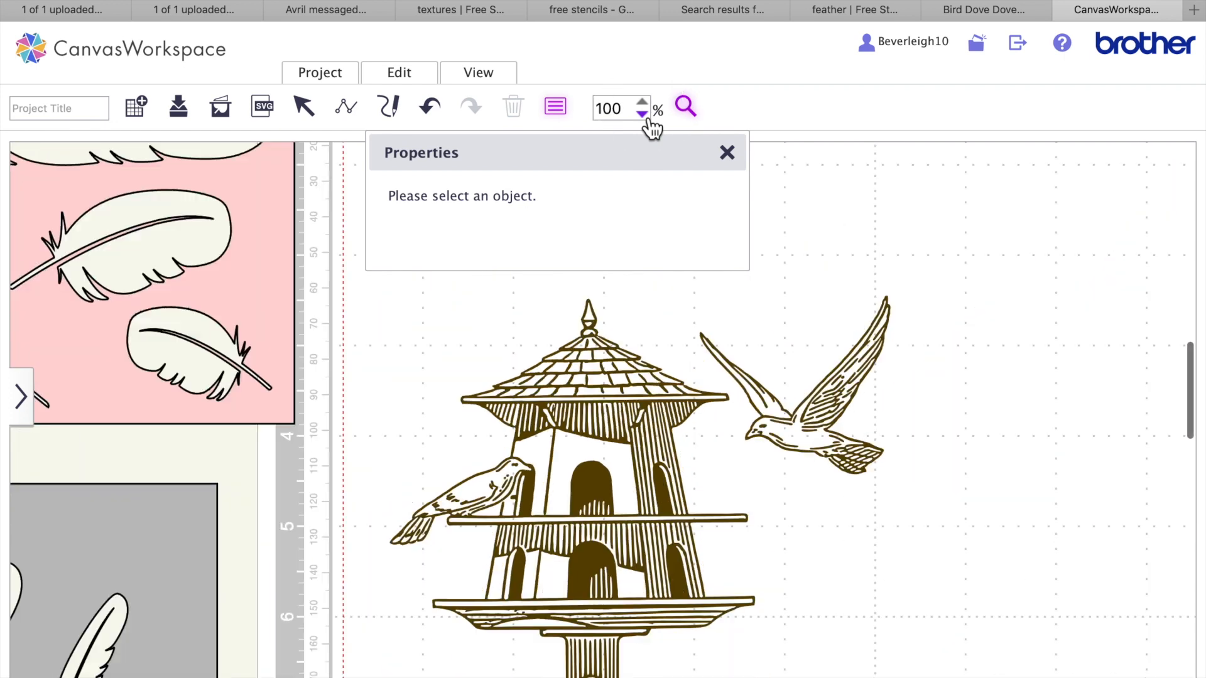
# - Select the dovecote drawing and review its size, colour and line type properties
pyautogui.click(304, 107)
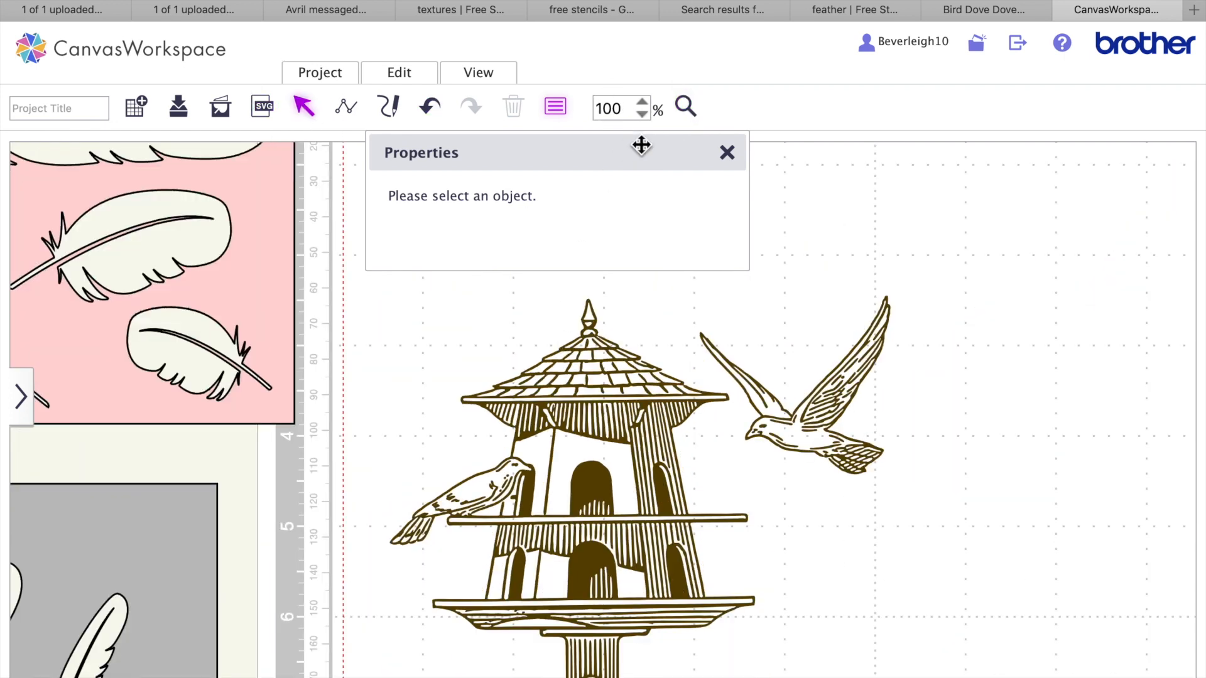
pyautogui.click(659, 420)
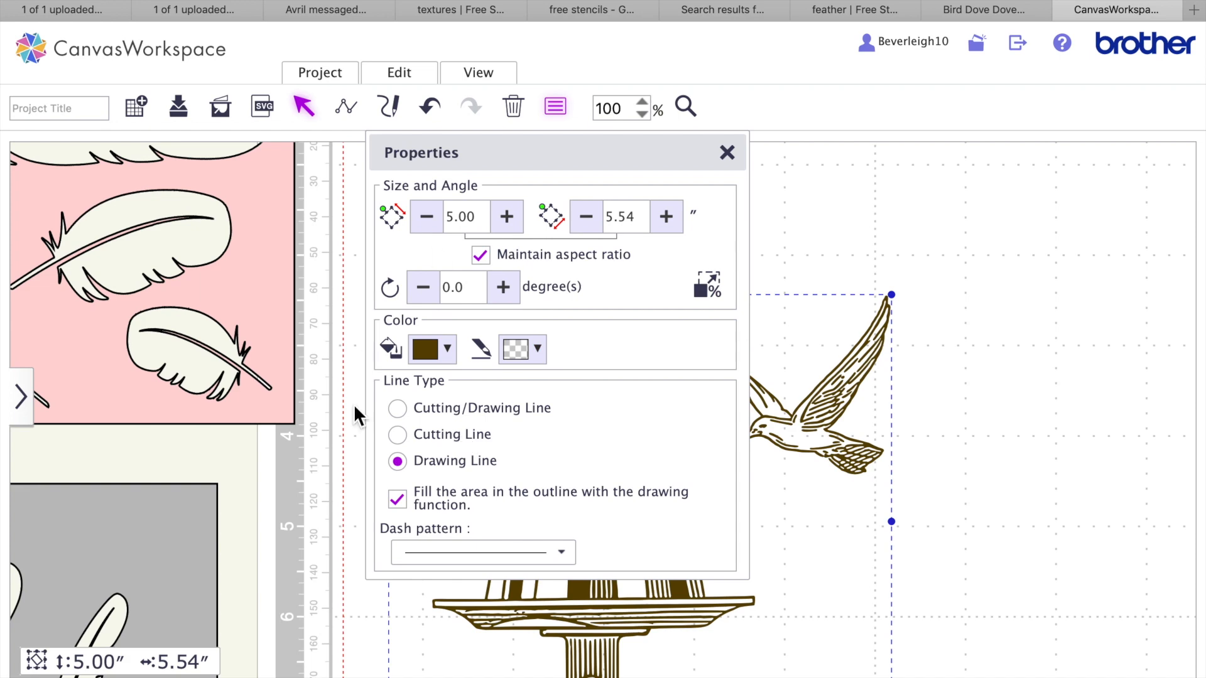
pyautogui.click(728, 153)
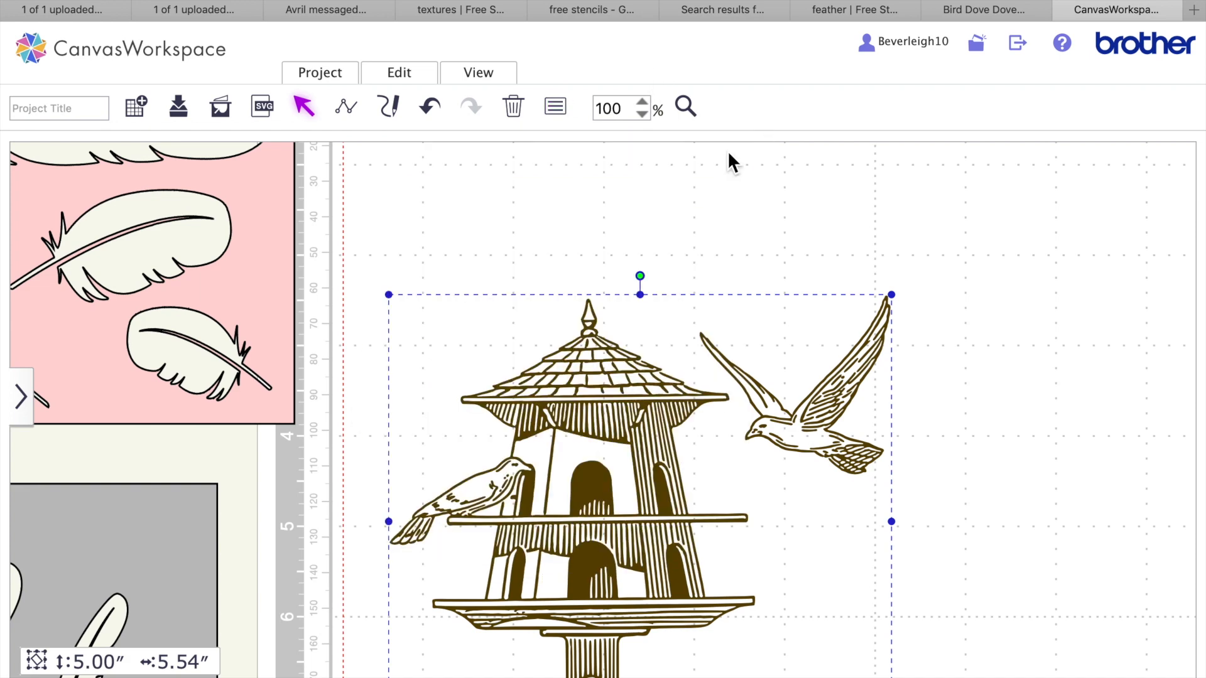
# - Move the pink feather panel onto the mat, below and to the right of the dovecote, and delete the grey feather panel
pyautogui.click(491, 73)
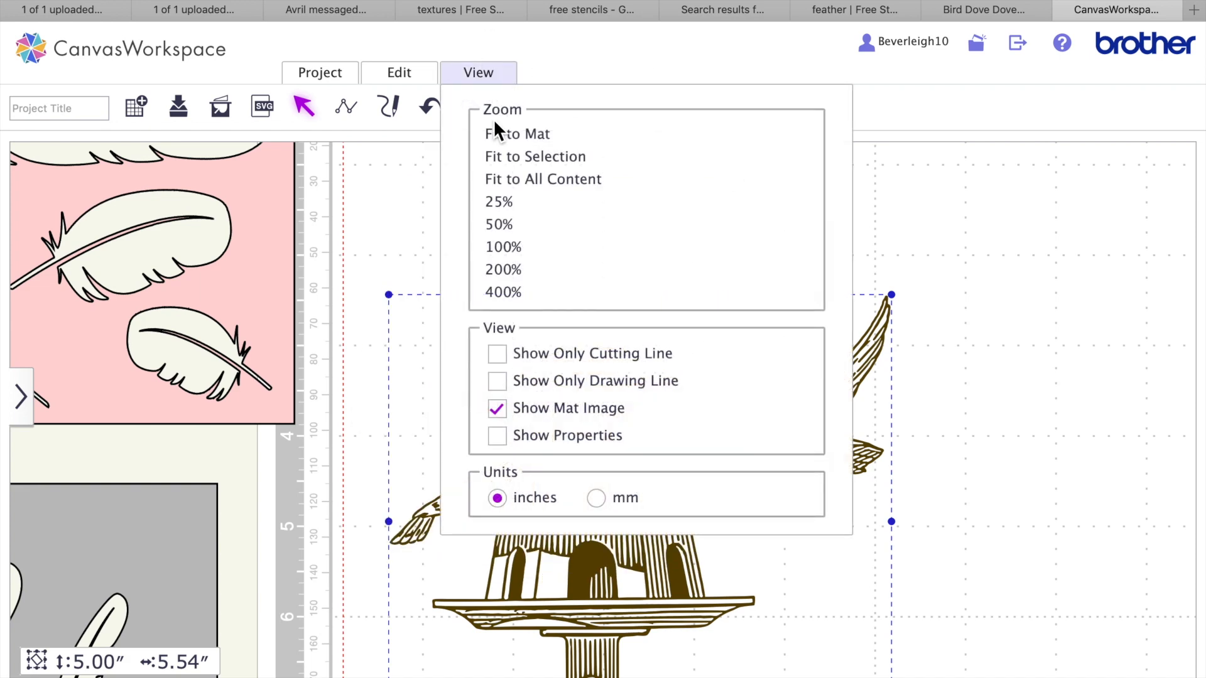
pyautogui.click(519, 144)
pyautogui.moveTo(288, 269); pyautogui.dragTo(426, 269)
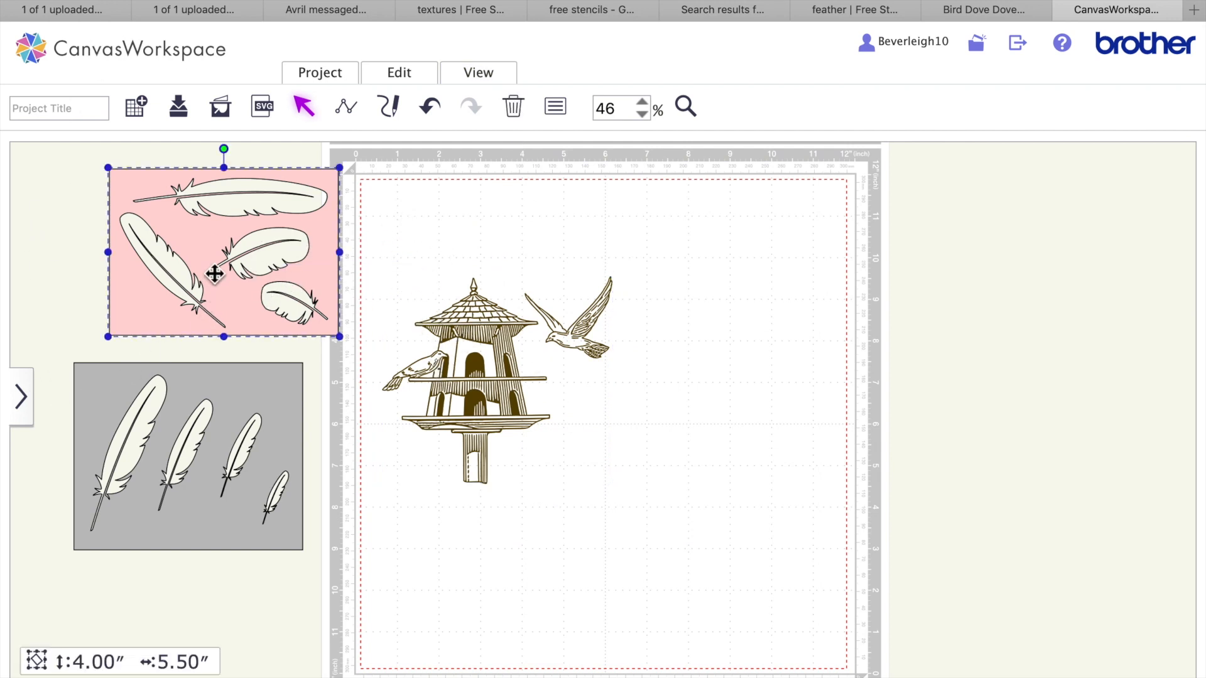
pyautogui.moveTo(266, 272); pyautogui.dragTo(584, 331)
pyautogui.moveTo(625, 273); pyautogui.dragTo(762, 521)
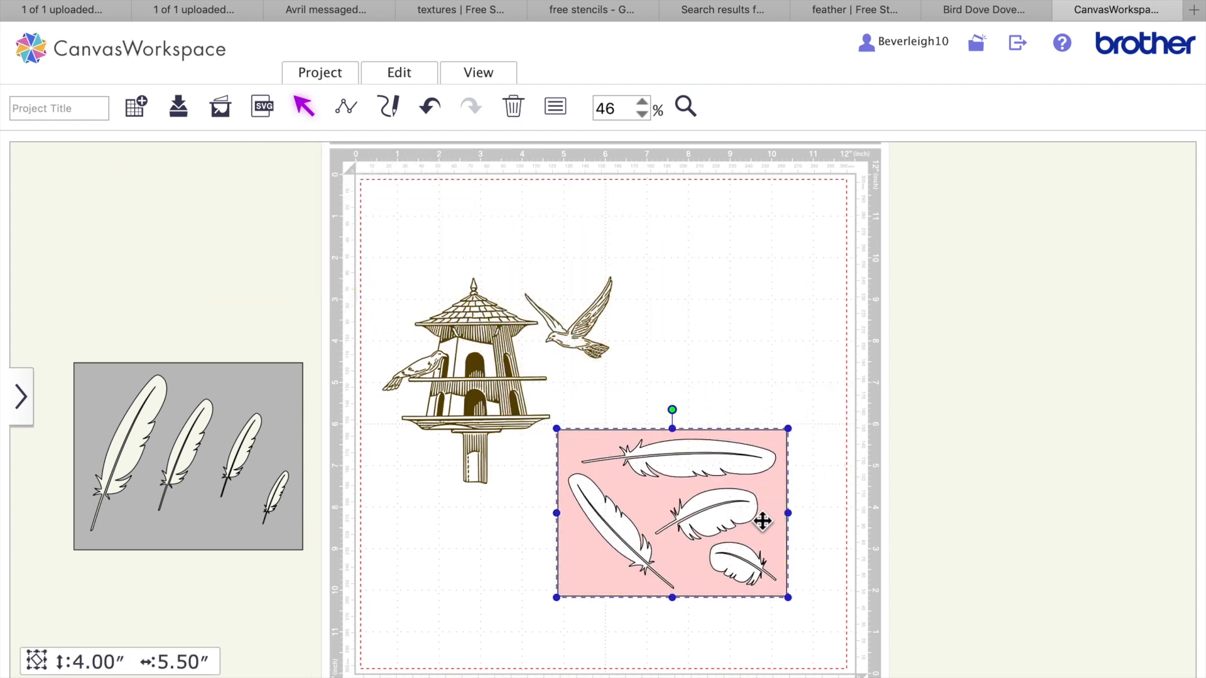
pyautogui.click(262, 412)
pyautogui.press('Delete')
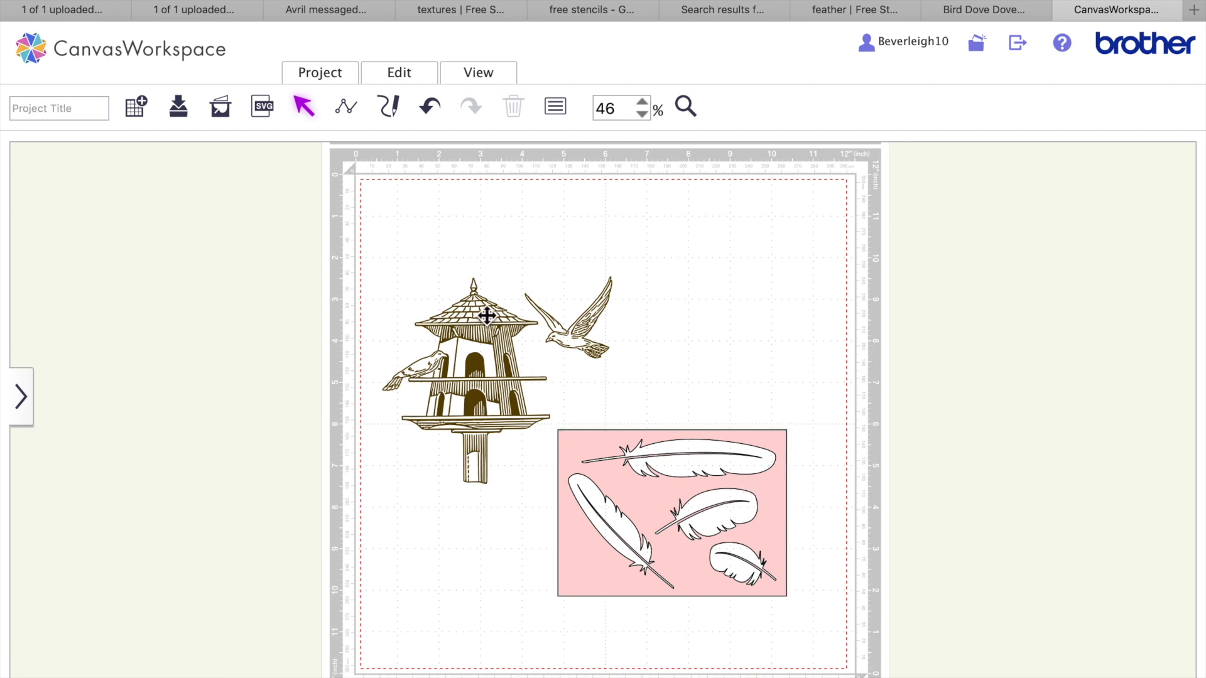
# - Add the saved project with the stone pattern, HAPPY BIRTHDAY text, dovecote and grey feather panel to the current mat
pyautogui.click(498, 385)
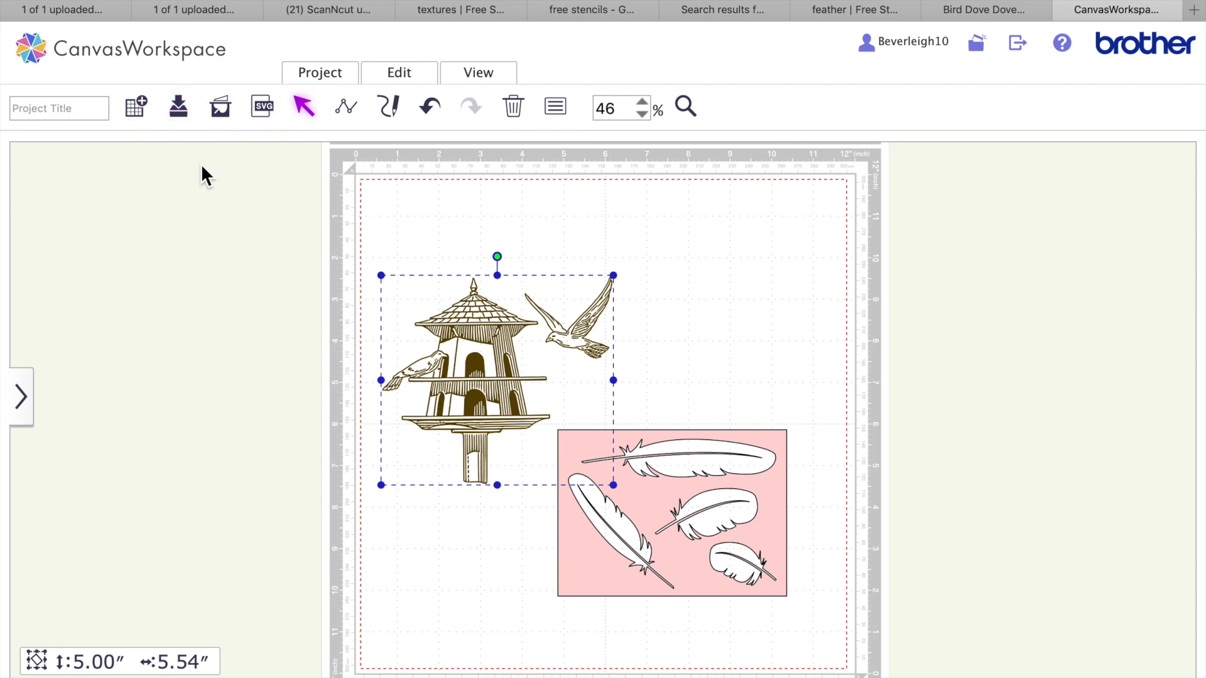
pyautogui.click(34, 399)
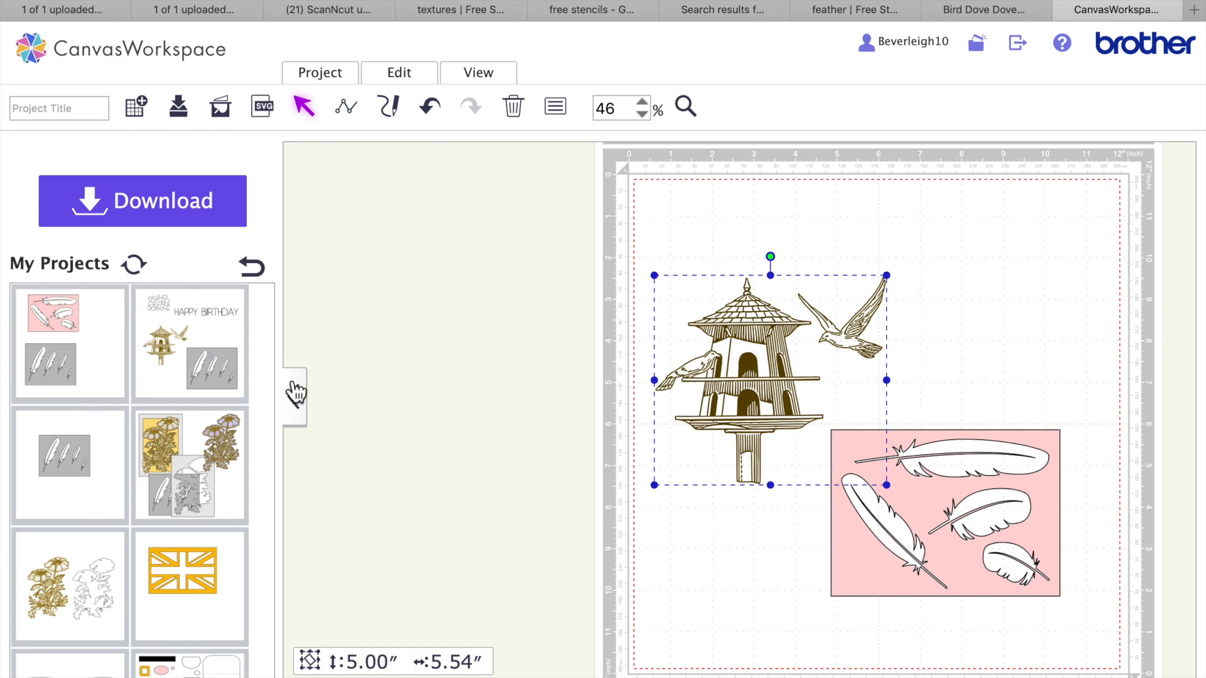
pyautogui.click(296, 394)
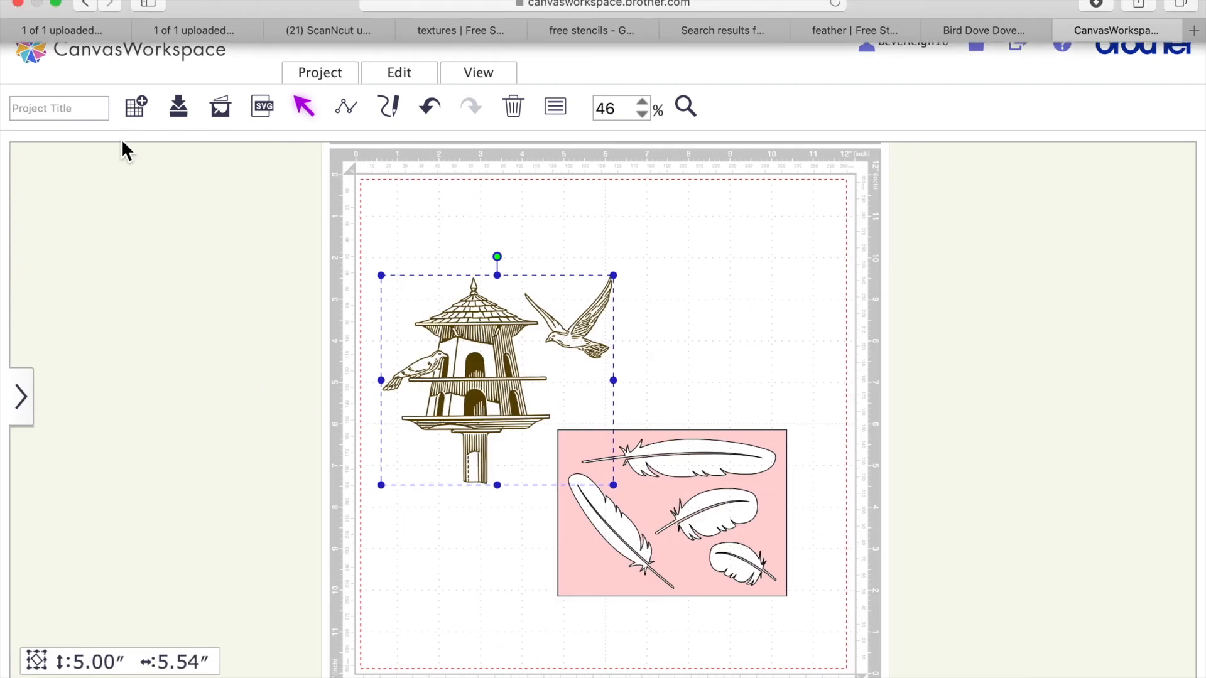
pyautogui.click(18, 376)
pyautogui.click(216, 330)
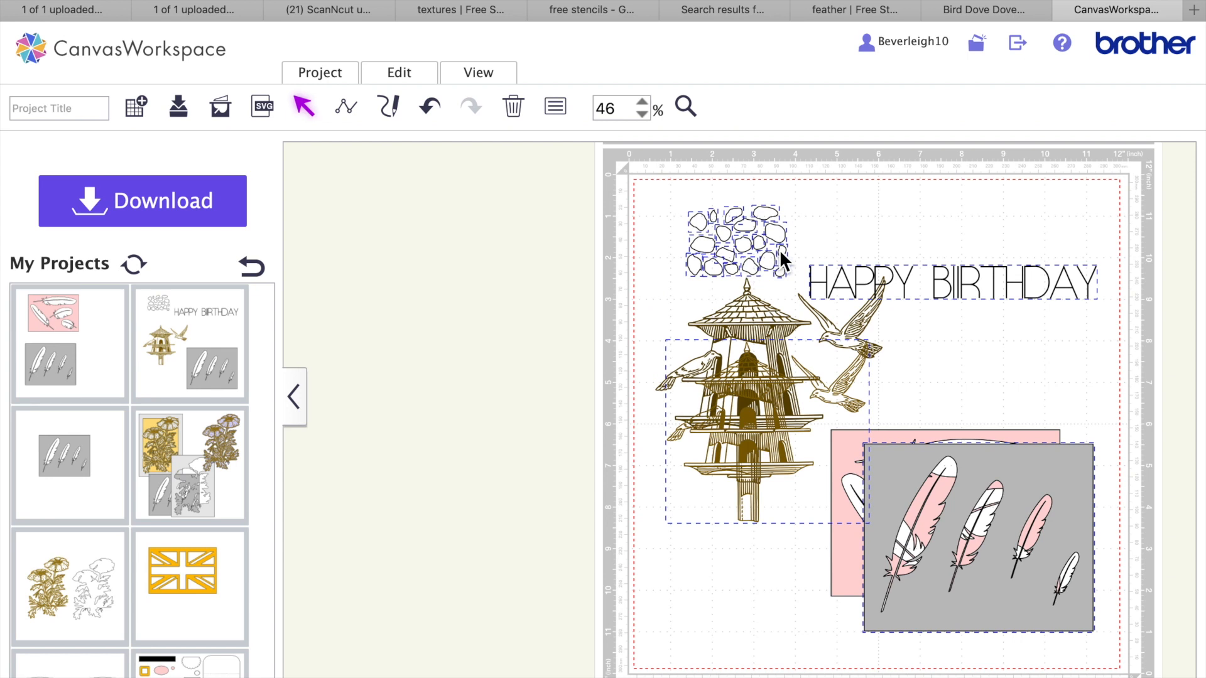
# - Deselect the added shapes and delete the original, larger dovecote drawing that overlaps the added one
pyautogui.click(760, 222)
pyautogui.moveTo(769, 226); pyautogui.dragTo(787, 270)
pyautogui.click(769, 239)
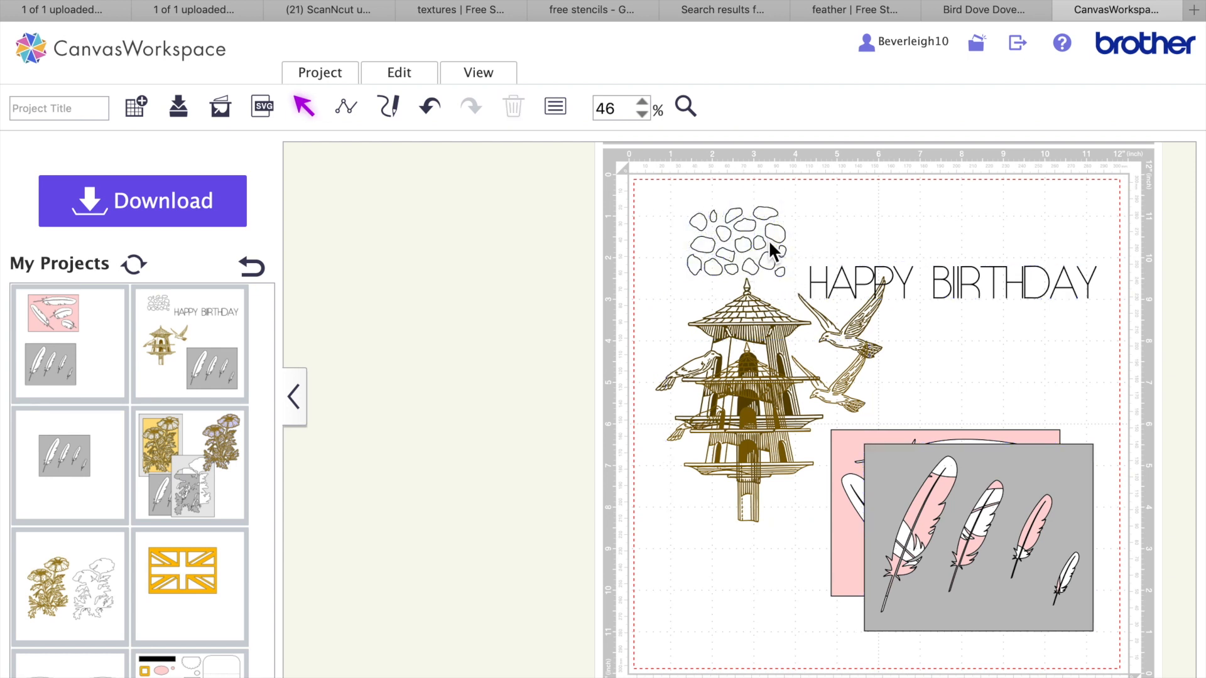
pyautogui.click(756, 306)
pyautogui.press('Delete')
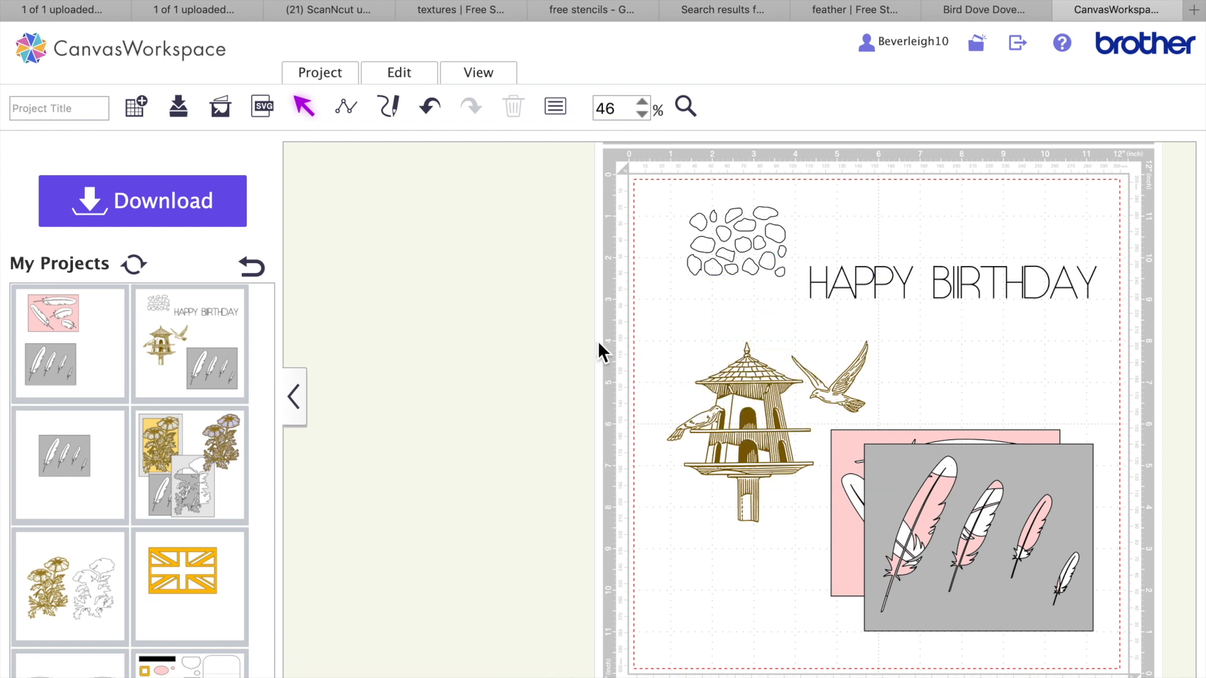
# - Move the whole stone pattern off the mat, raise the grey feather panel, and place the dovecote in the mat's upper-left corner
pyautogui.moveTo(665, 179); pyautogui.dragTo(802, 298)
pyautogui.moveTo(778, 241); pyautogui.dragTo(432, 258)
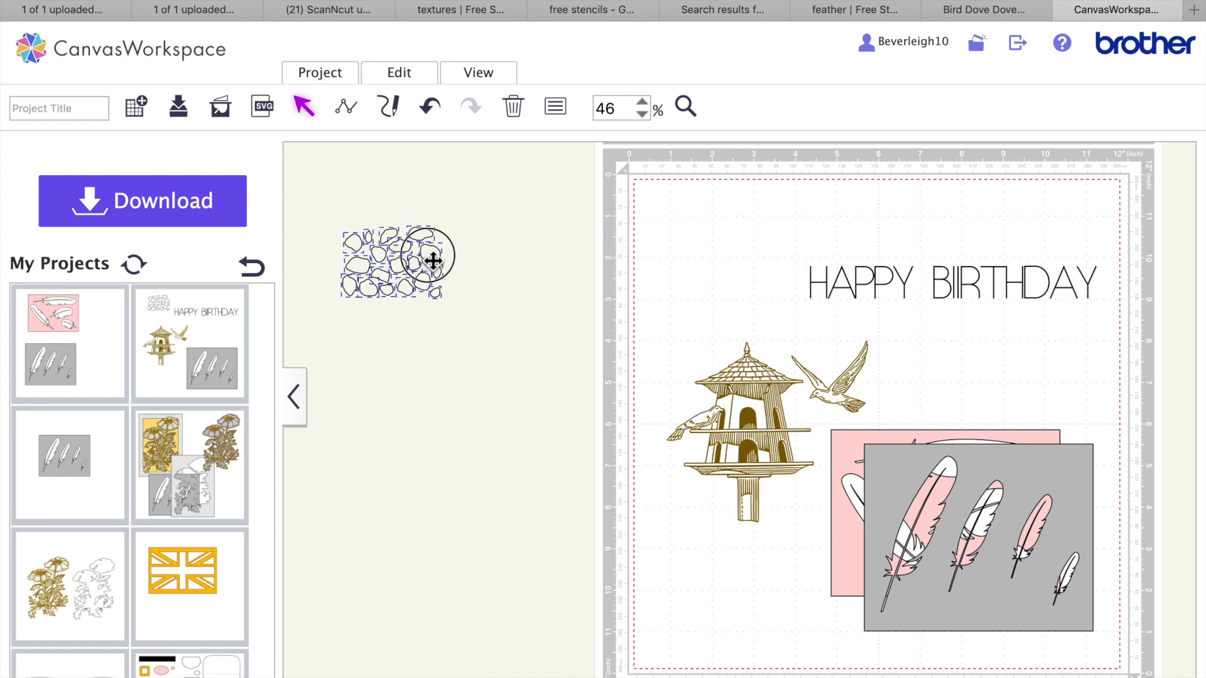
pyautogui.moveTo(1004, 396); pyautogui.dragTo(1031, 395)
pyautogui.moveTo(779, 380); pyautogui.dragTo(788, 213)
# - Shrink the HAPPY BIRTHDAY text from its upper-left corner so it clears the dovecote drawing
pyautogui.click(926, 288)
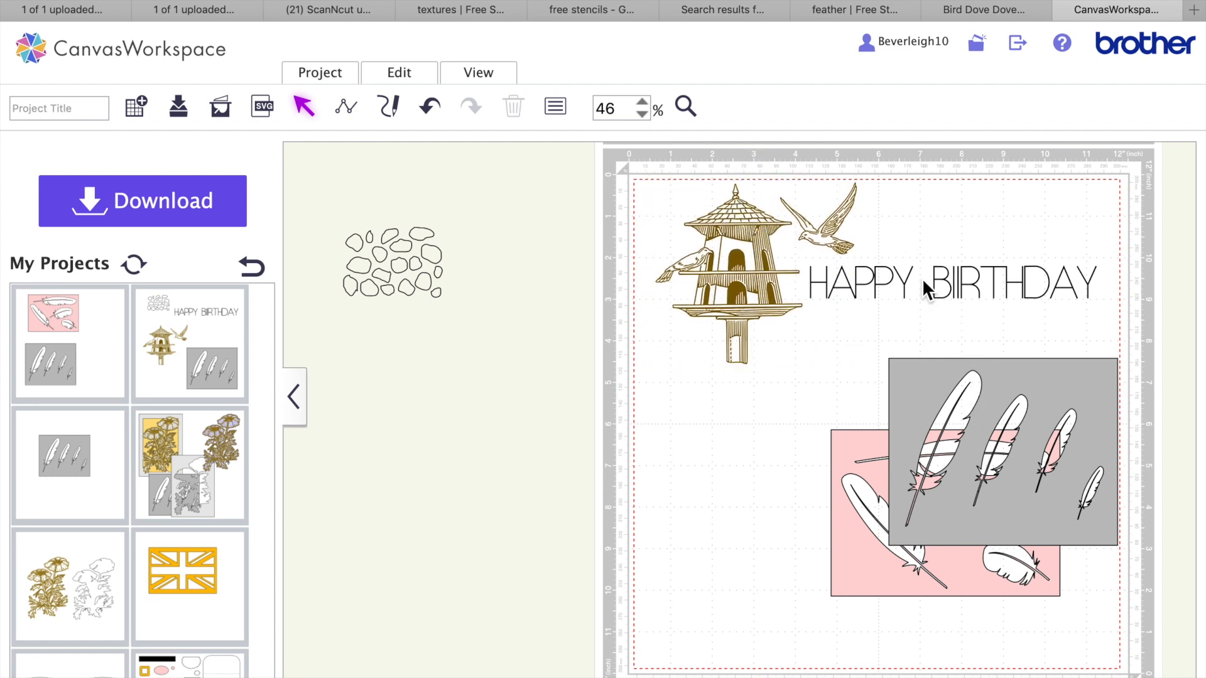
pyautogui.click(809, 277)
pyautogui.moveTo(810, 265); pyautogui.dragTo(866, 272)
# - Move the grey feather panel to the mat's lower left and the pink feather panel up and slightly right, partly overlapping
pyautogui.moveTo(1004, 396); pyautogui.dragTo(781, 442)
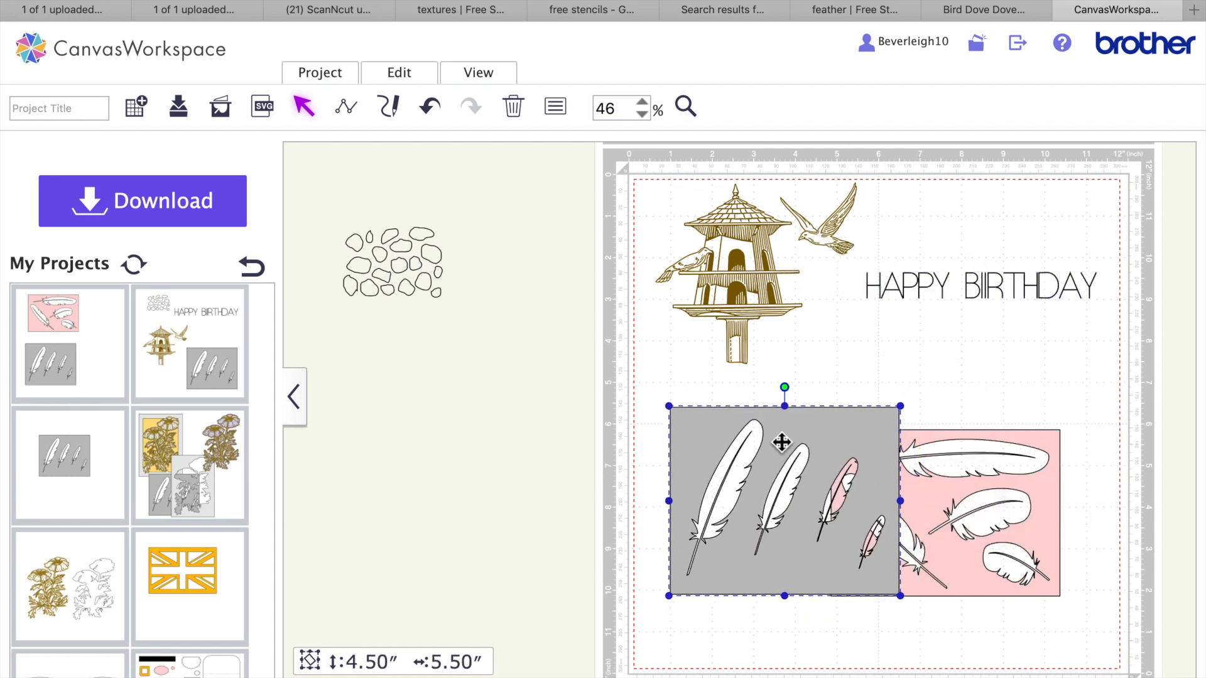
pyautogui.click(1005, 441)
pyautogui.moveTo(1009, 442); pyautogui.dragTo(1038, 389)
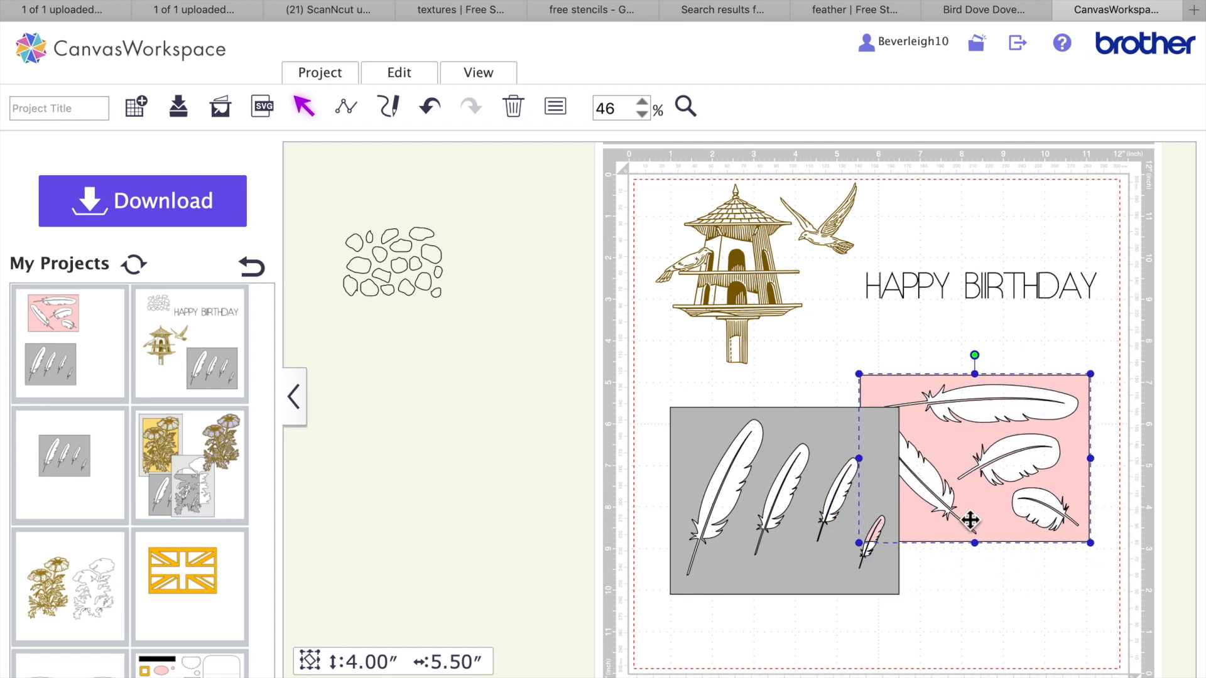
# - Delete the stone pattern beside the mat and hide the saved projects list
pyautogui.moveTo(286, 200); pyautogui.dragTo(472, 322)
pyautogui.press('Delete')
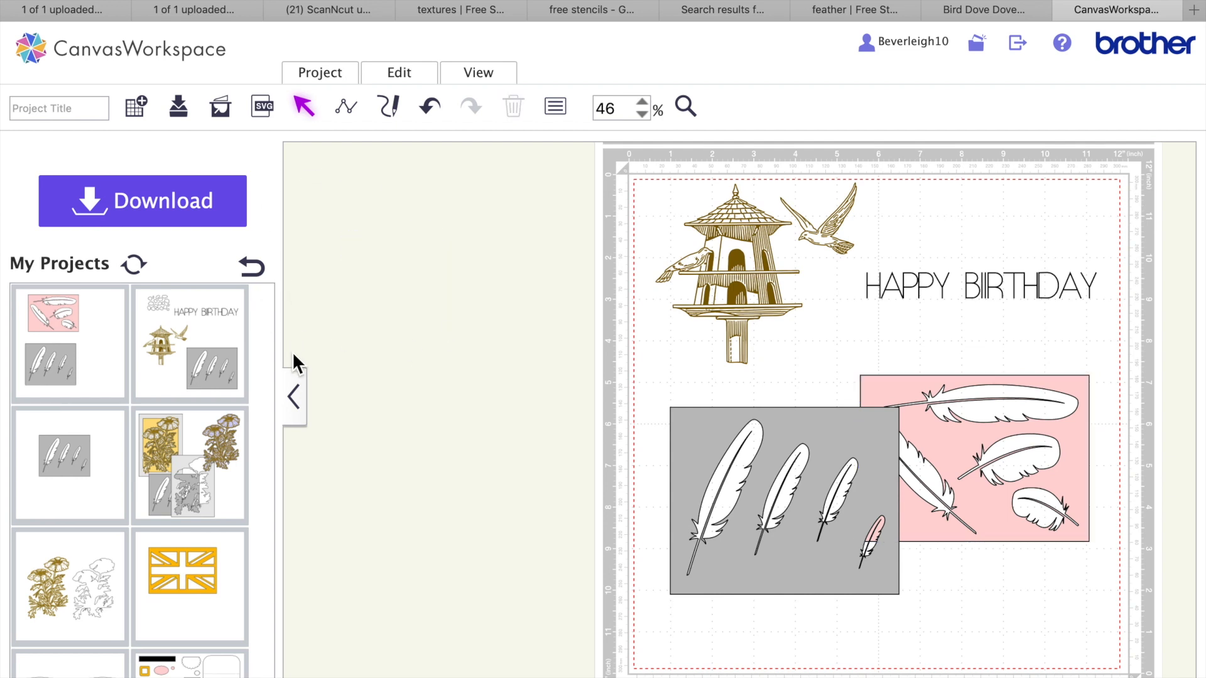
pyautogui.click(294, 396)
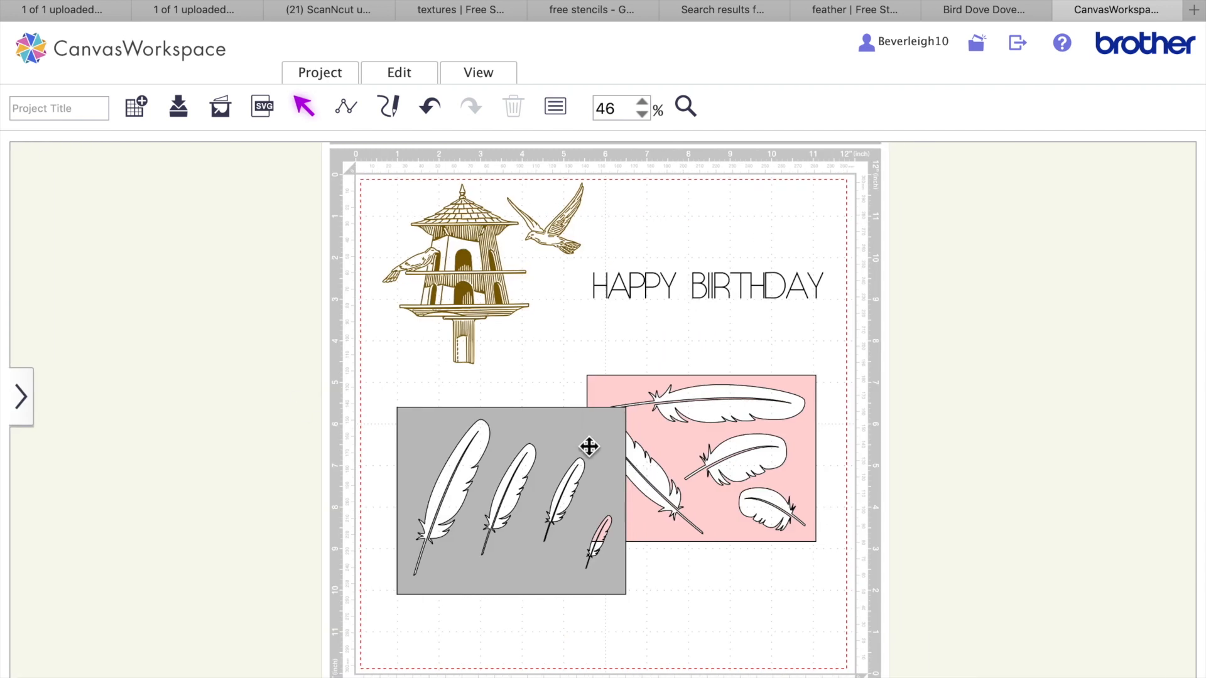